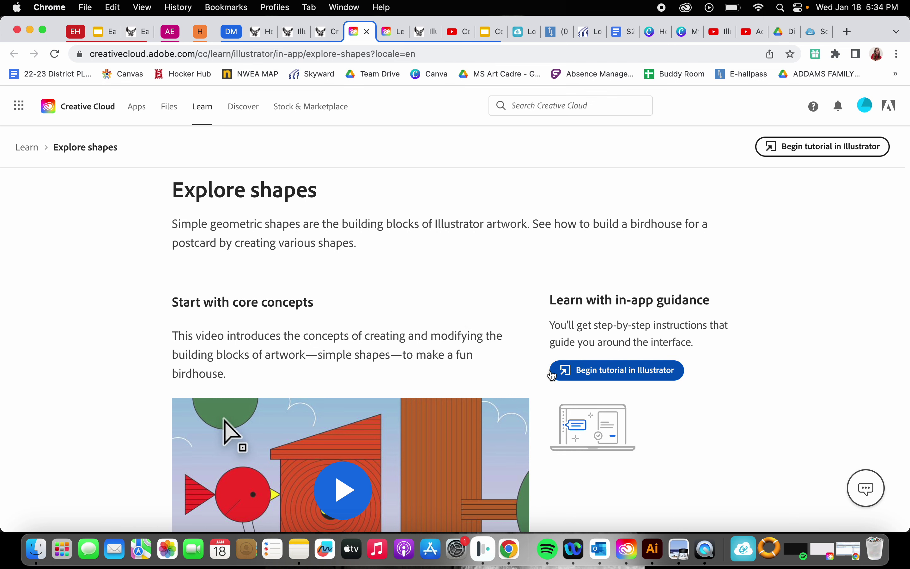
- Open the Explore shapes tutorial in Illustrator, start it, and move its instruction window clear of the screen edge
click(620, 373)
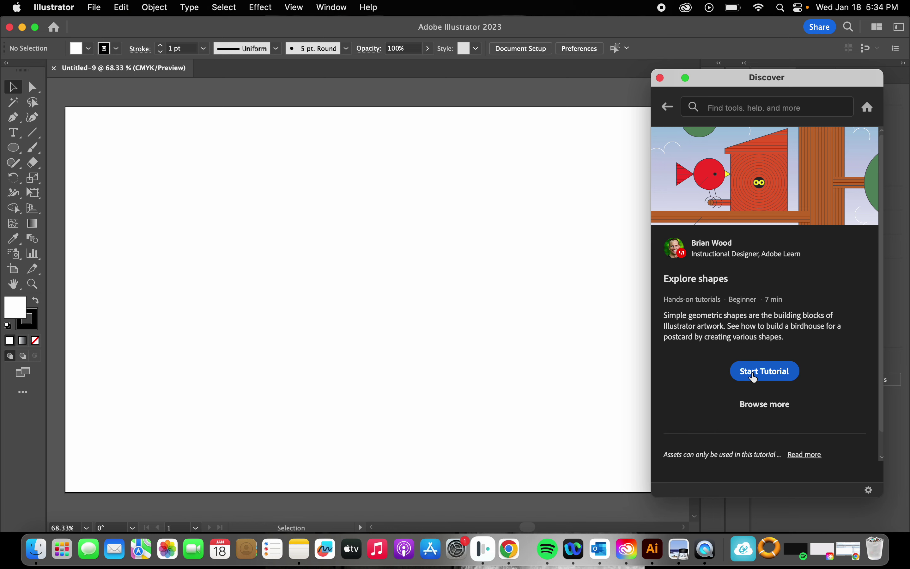
click(755, 377)
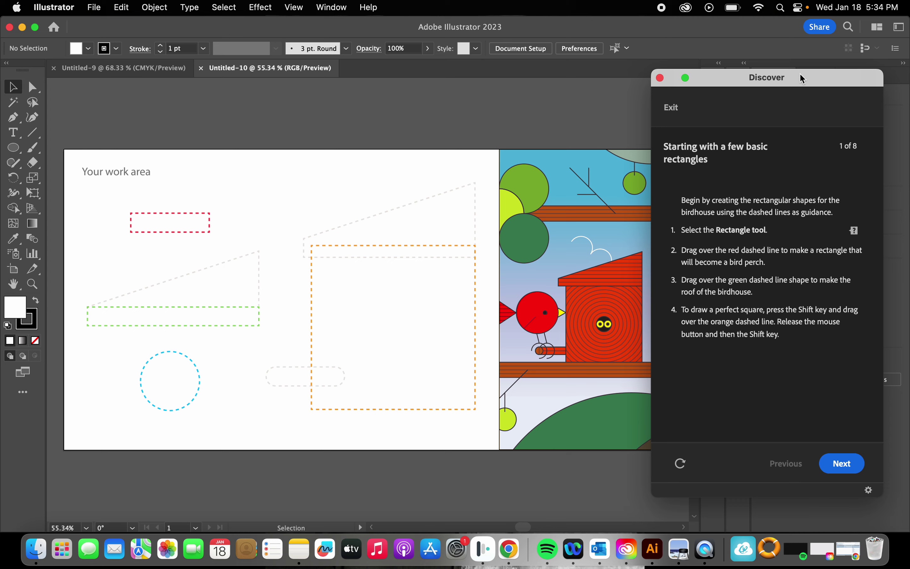
drag(800, 76, 726, 55)
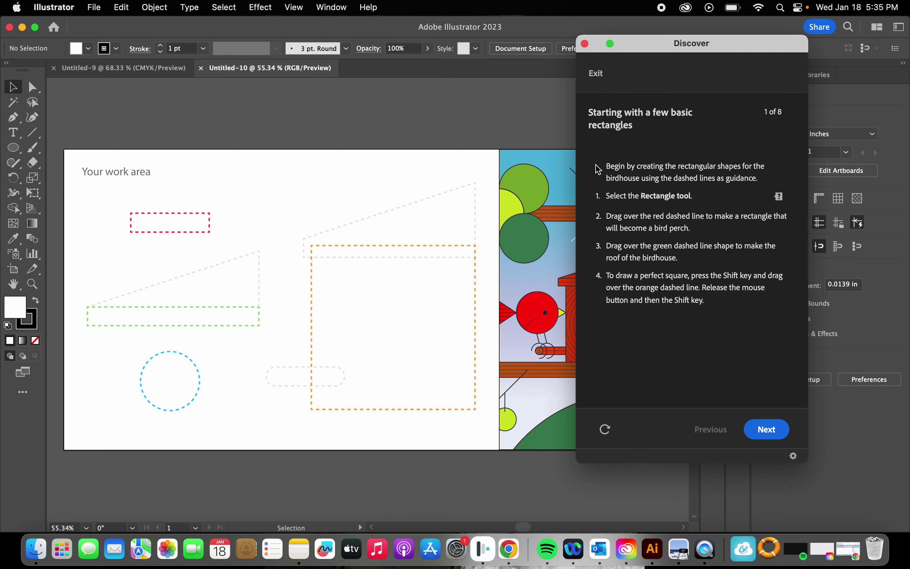
- Examine the dashed guides in the work area and the finished birdhouse artwork beside it
scroll(424, 259, right, 2)
scroll(423, 258, down, 1)
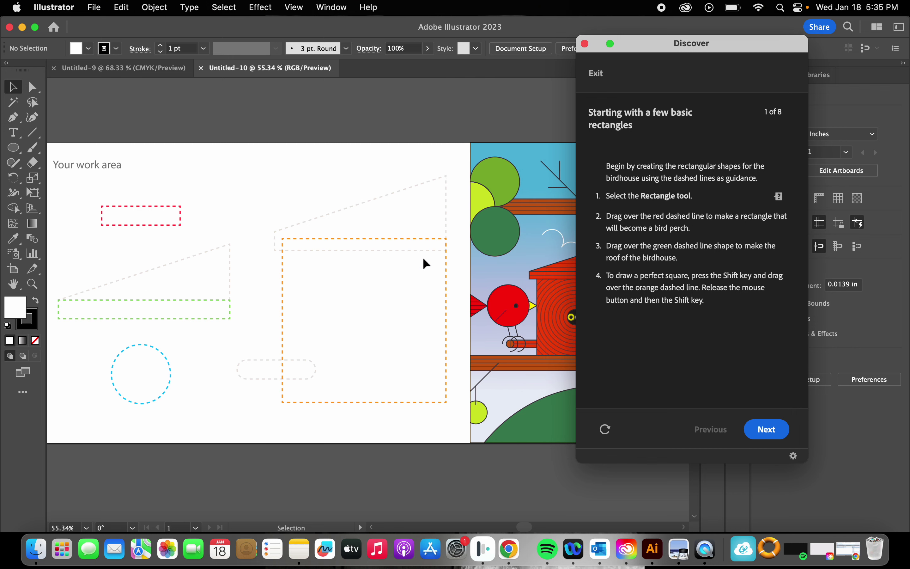
scroll(480, 310, right, 10)
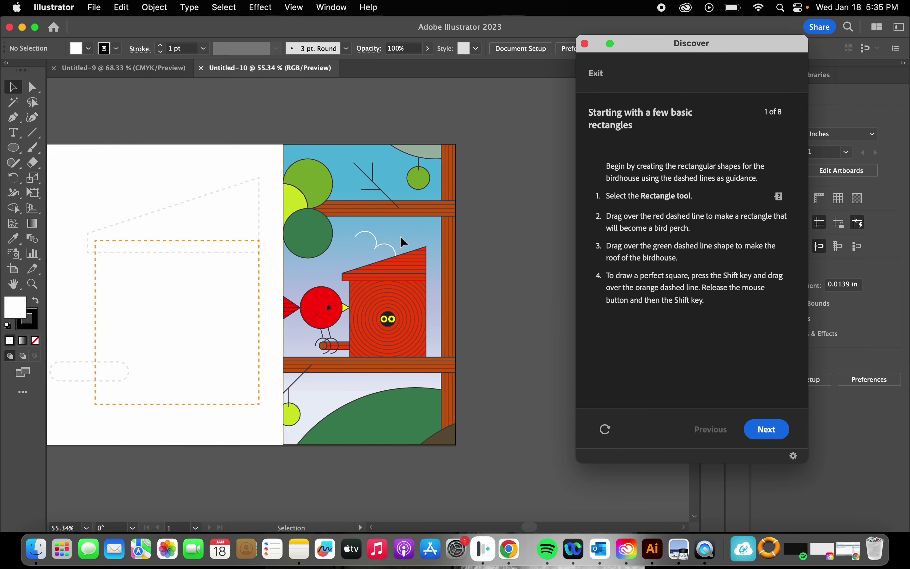
click(421, 296)
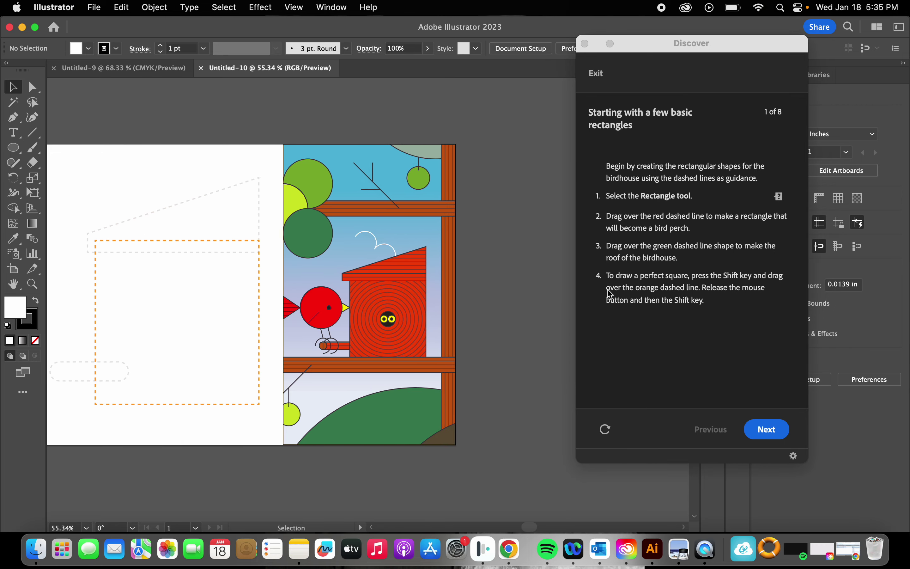
scroll(351, 343, left, 10)
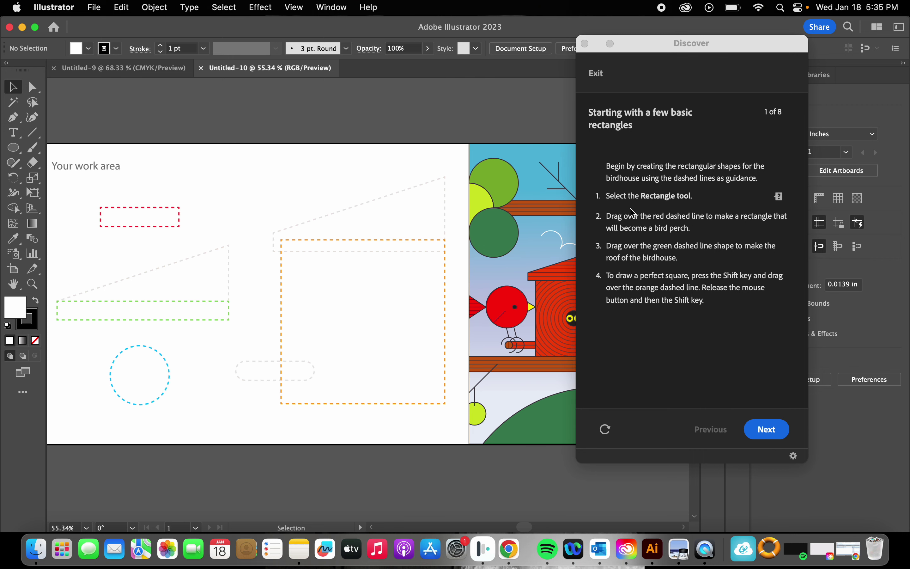
scroll(436, 277, left, 4)
scroll(437, 276, down, 1)
scroll(436, 276, up, 1)
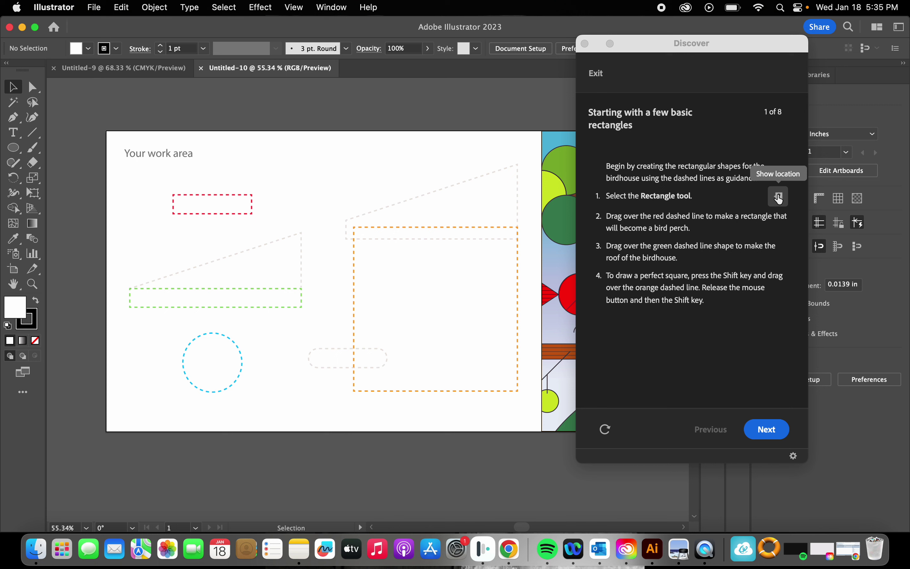
- Draw a rectangle about 1.79 by 0.5 in over the red dashed outline using the Rectangle tool
click(786, 205)
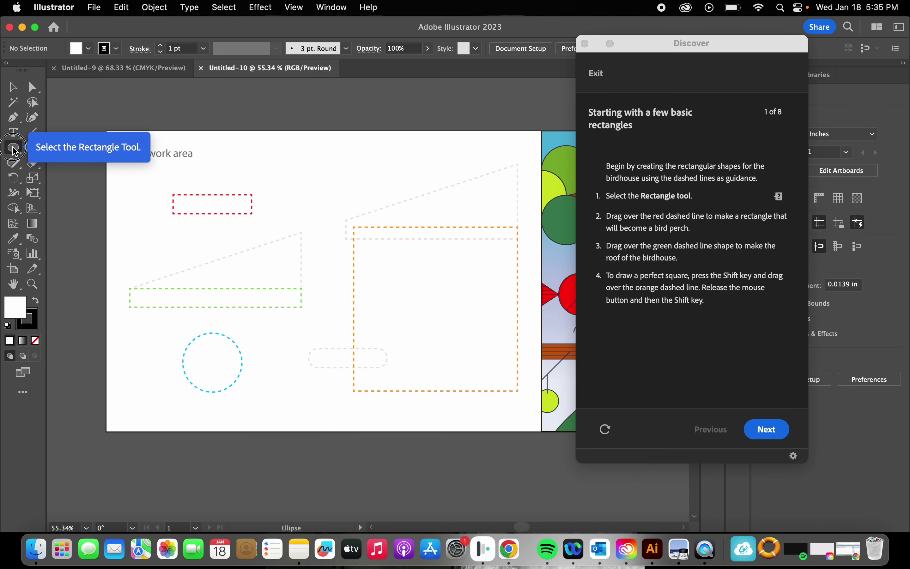
drag(12, 148, 47, 152)
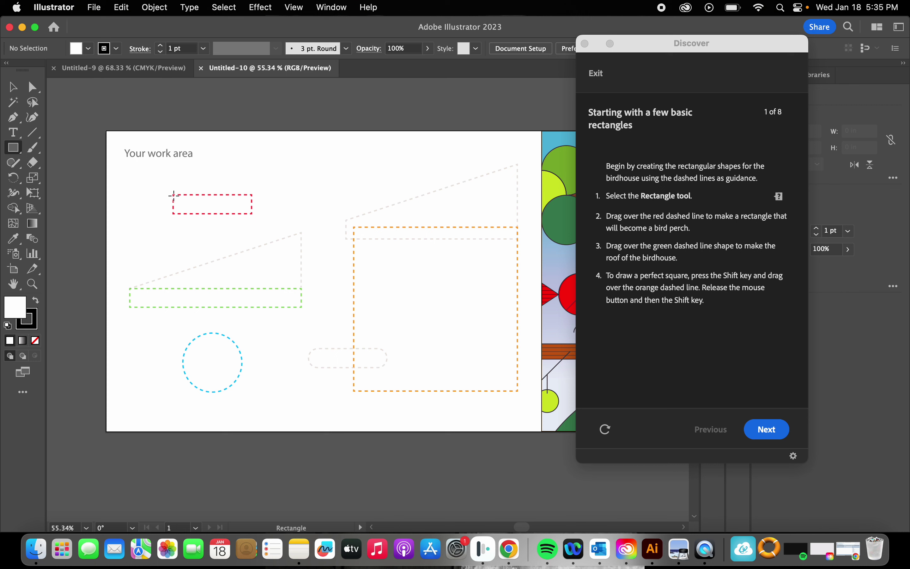
drag(173, 194, 253, 215)
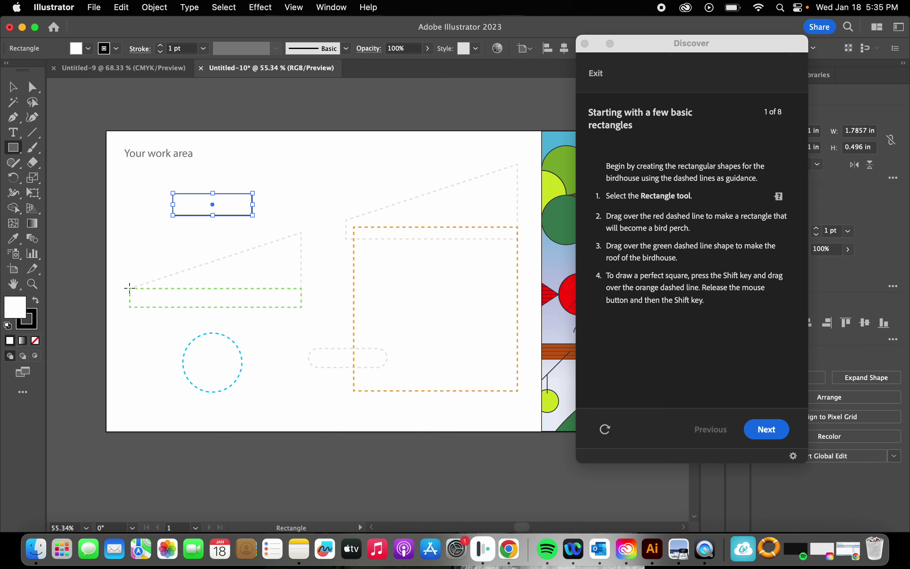
- Draw a rectangle about 3.9 by 0.47 in over the green dashed outline and a square about 3.68 in over the orange one
drag(129, 289, 303, 307)
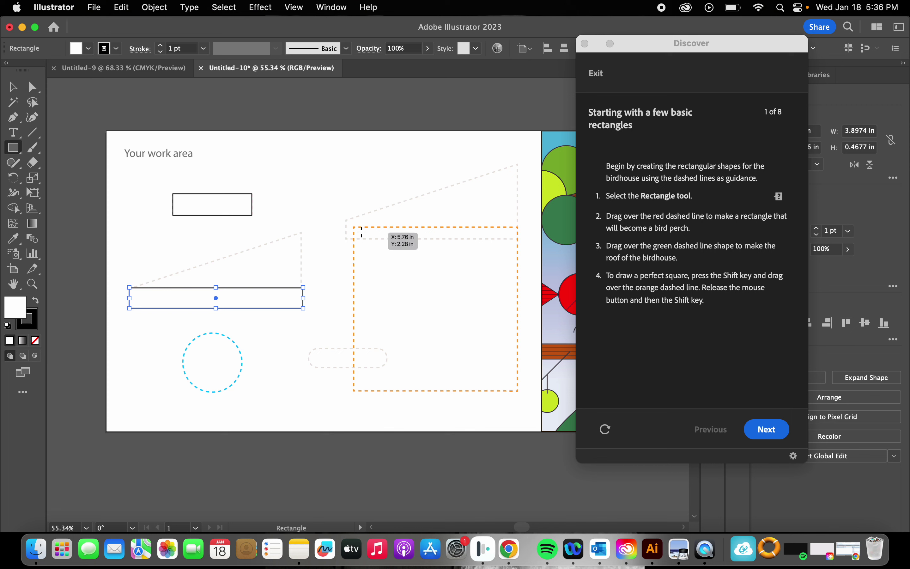
drag(354, 226, 518, 370)
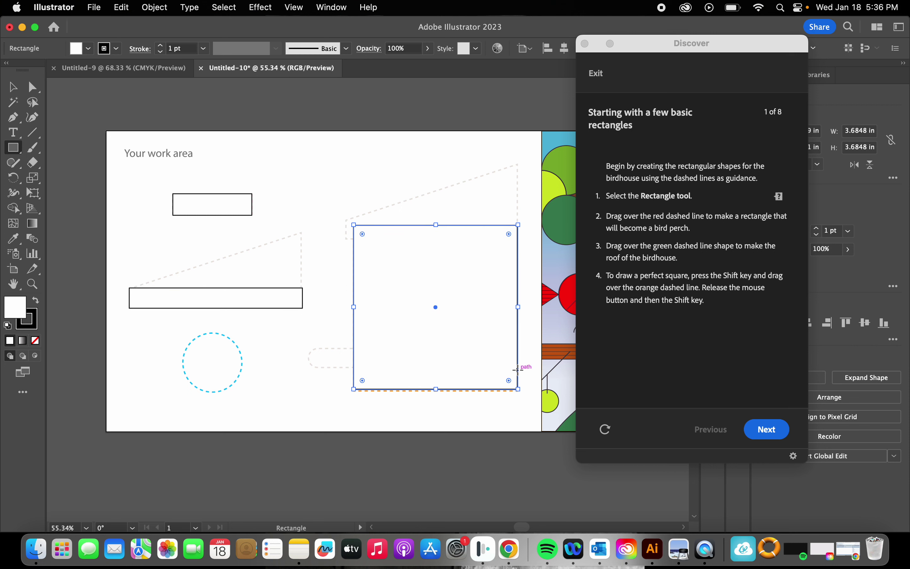
- Advance the tutorial to the Rounding corners lesson and enlarge the view around the smallest rectangle with the Zoom tool
click(775, 436)
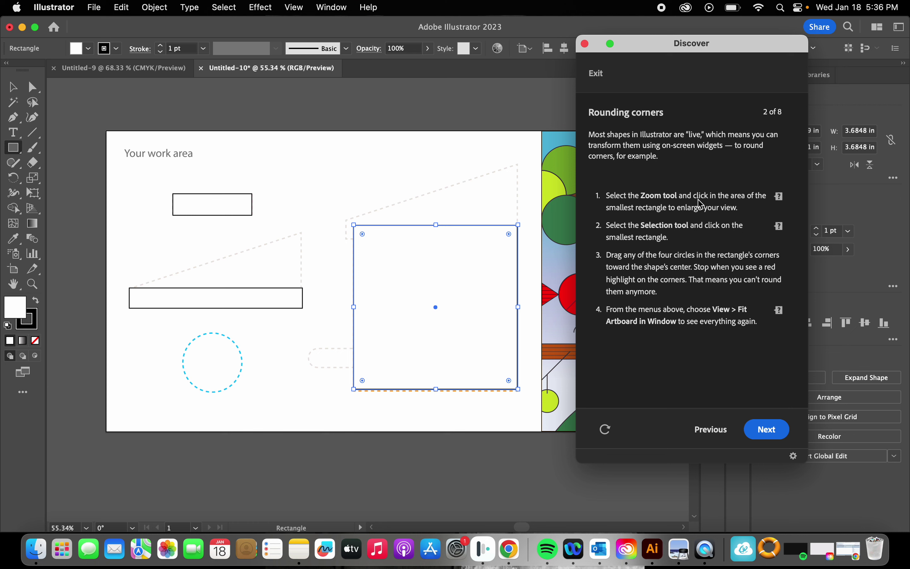
click(780, 196)
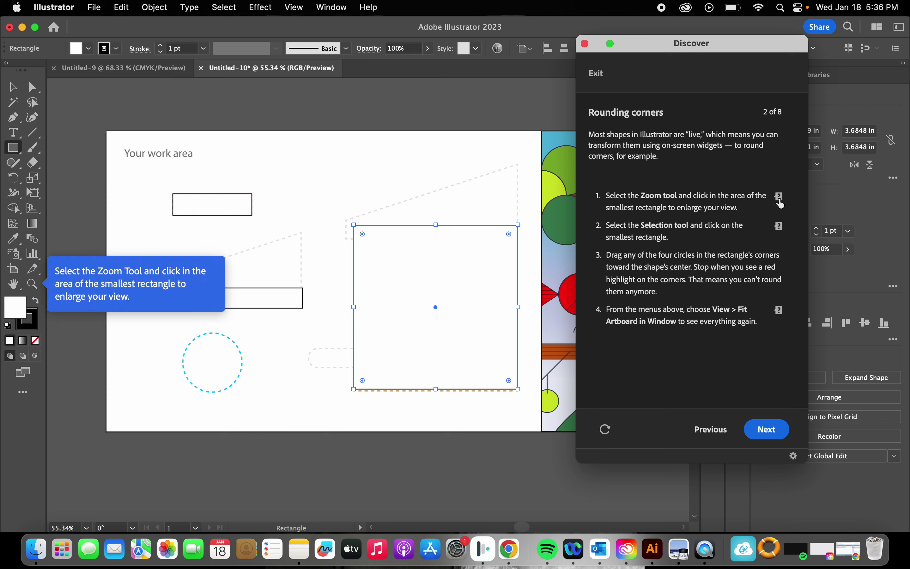
click(36, 287)
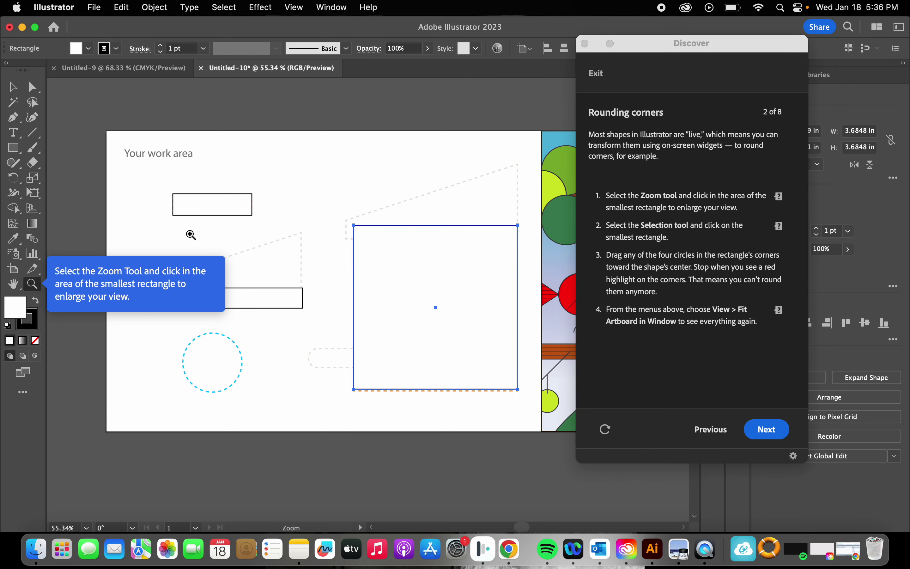
click(206, 208)
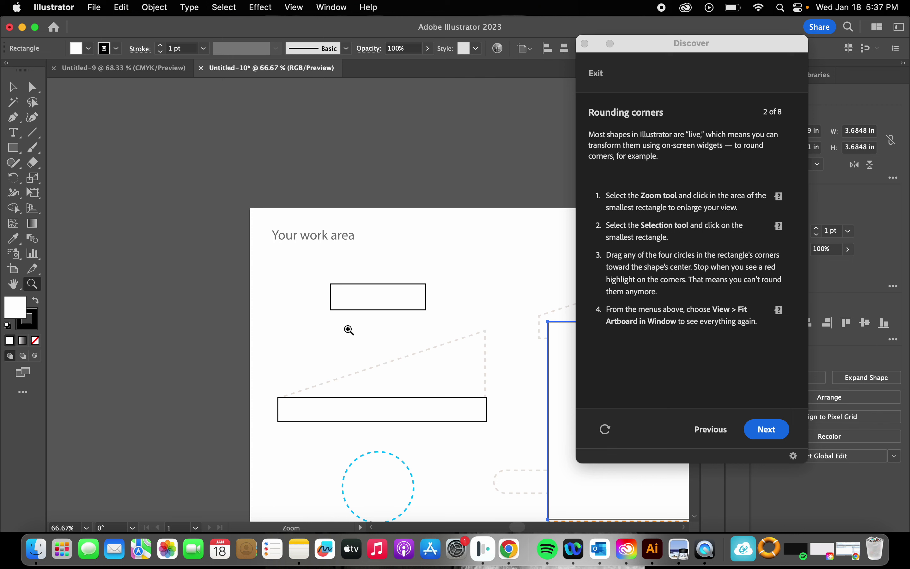
scroll(348, 330, up, 10)
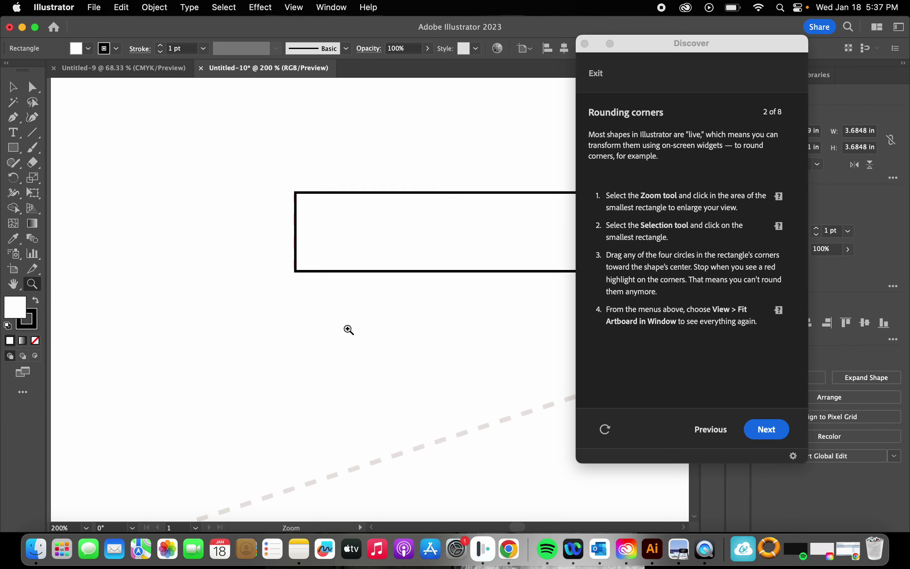
scroll(349, 330, down, 9)
scroll(348, 330, down, 3)
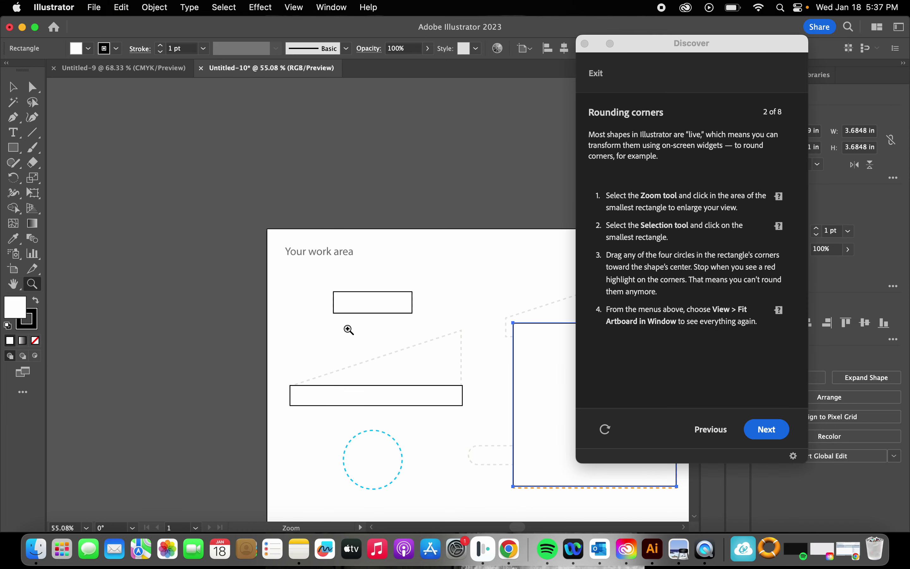
scroll(349, 330, up, 5)
scroll(349, 330, down, 3)
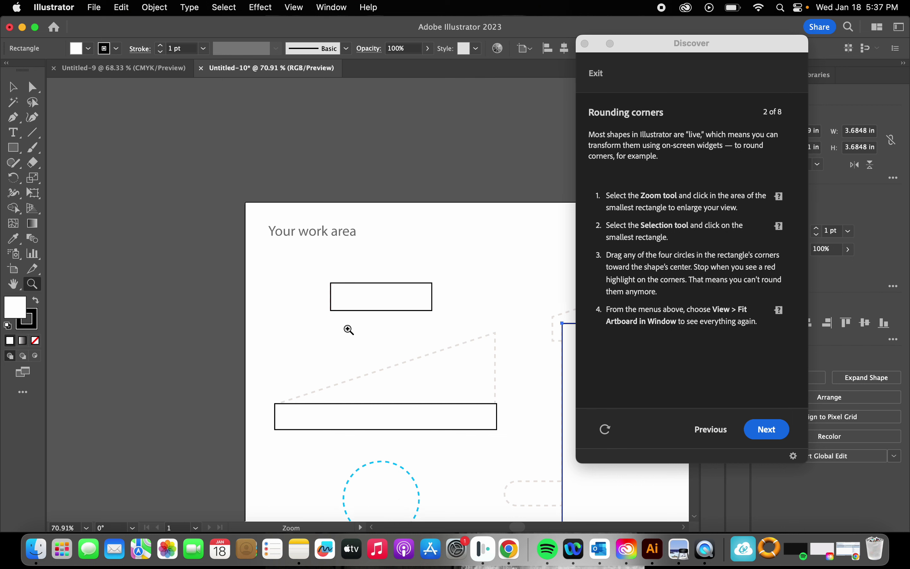
scroll(348, 330, right, 10)
scroll(349, 330, left, 5)
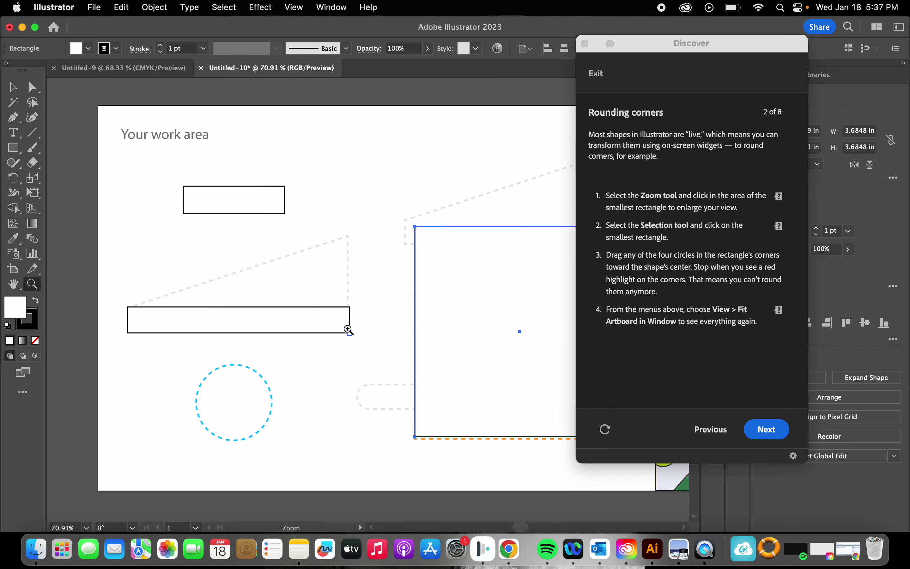
scroll(349, 330, left, 3)
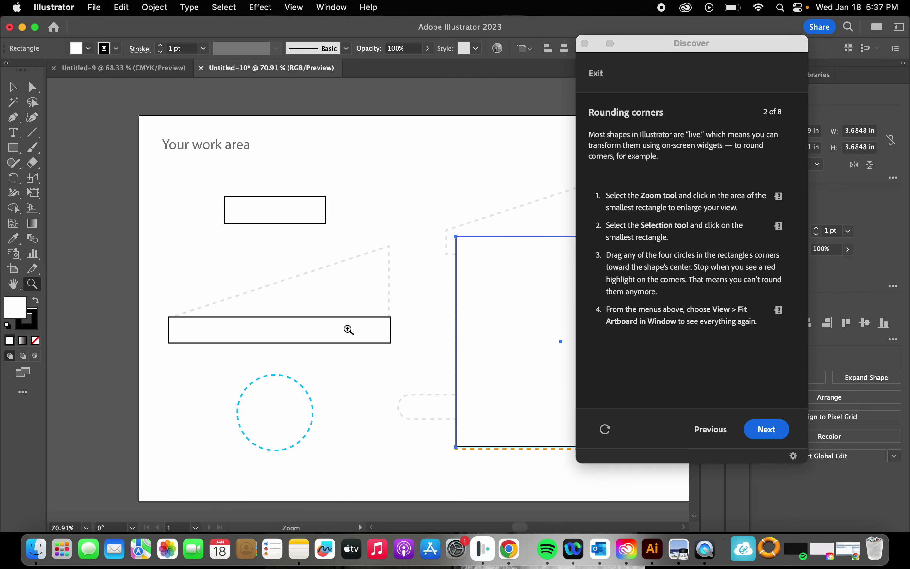
click(305, 237)
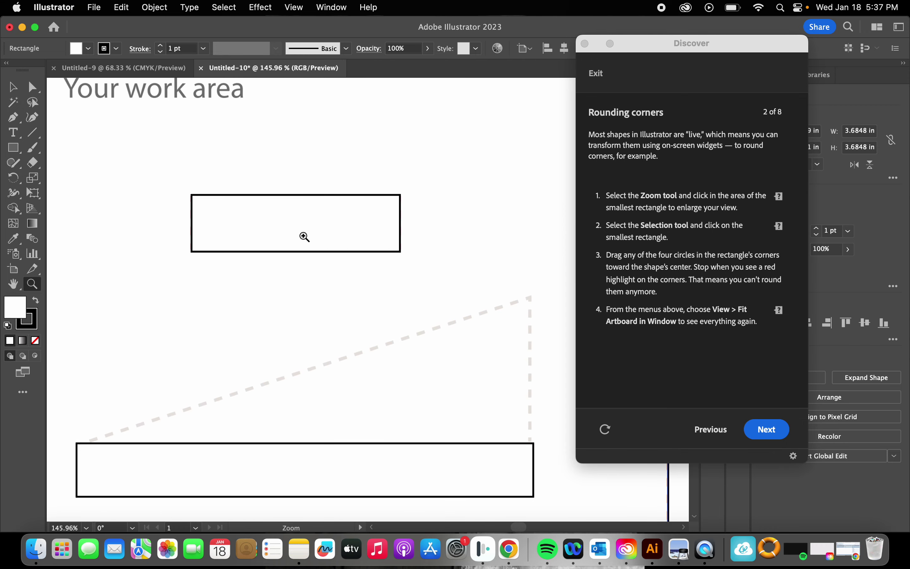
scroll(304, 236, down, 2)
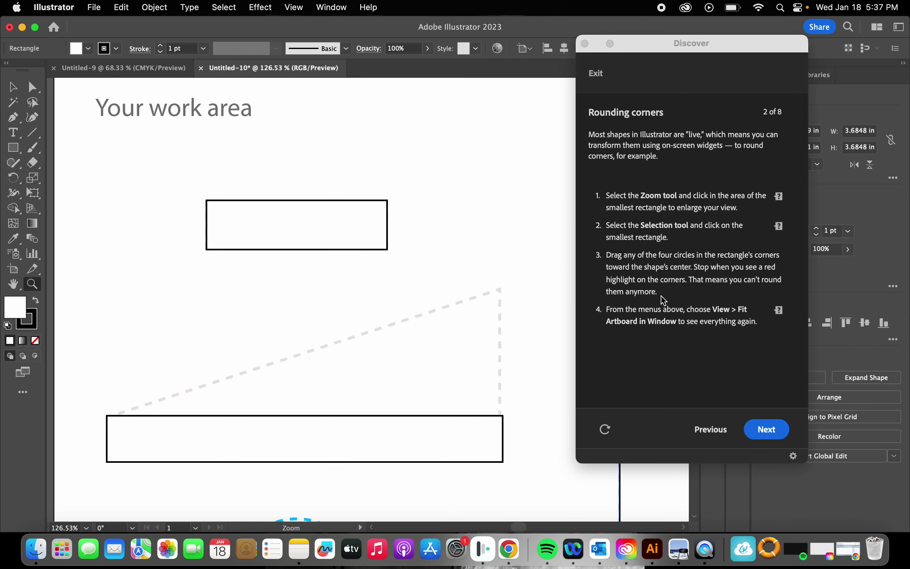
- Select the smallest rectangle and round all its corners to the maximum radius of 0.25 in
click(599, 280)
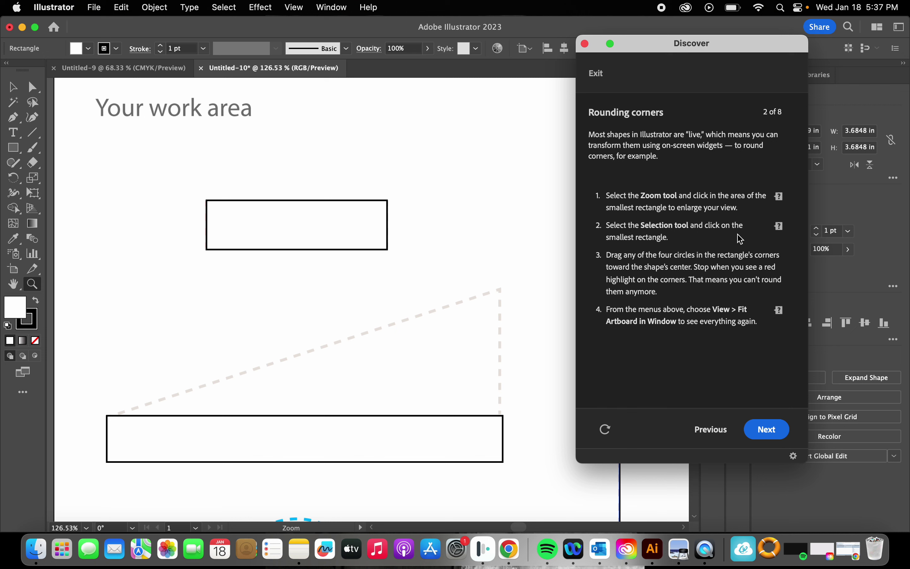
click(776, 232)
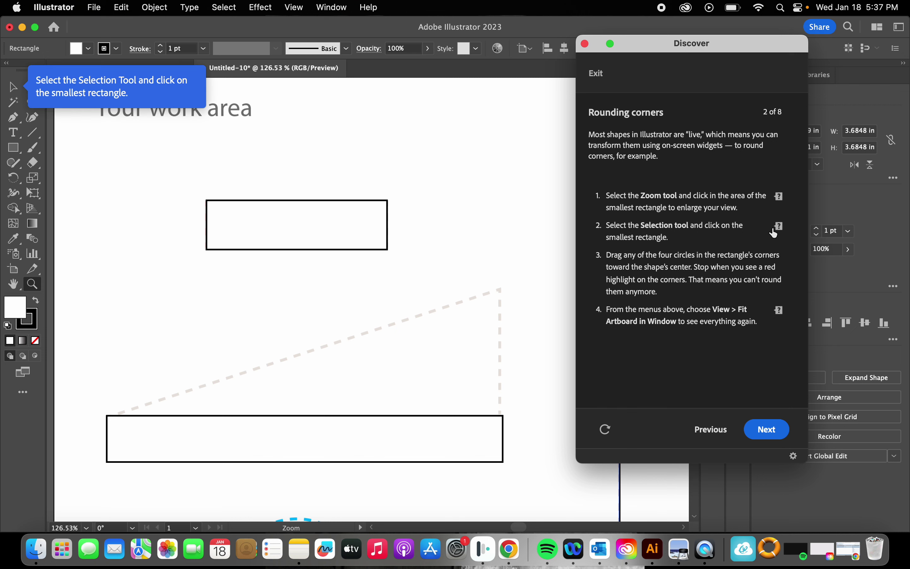
click(13, 92)
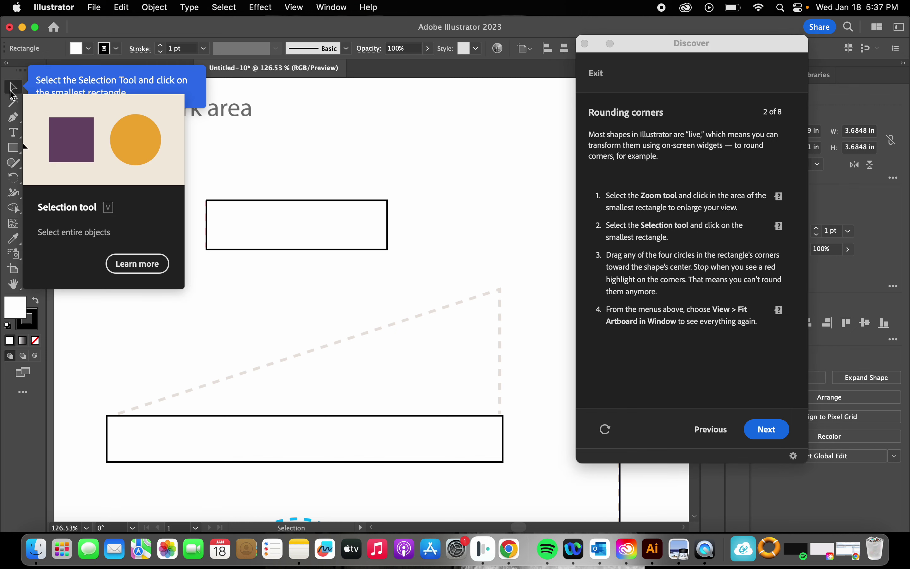
click(248, 223)
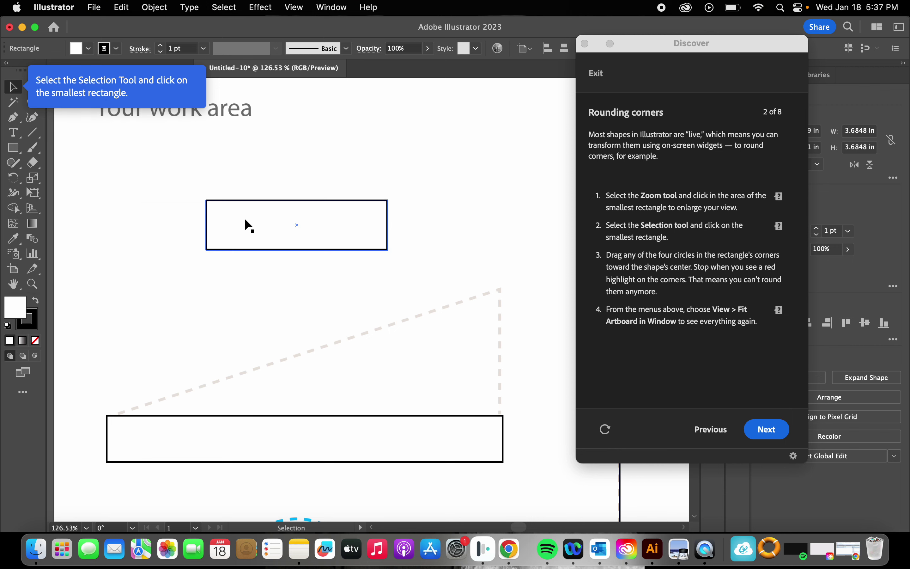
click(245, 220)
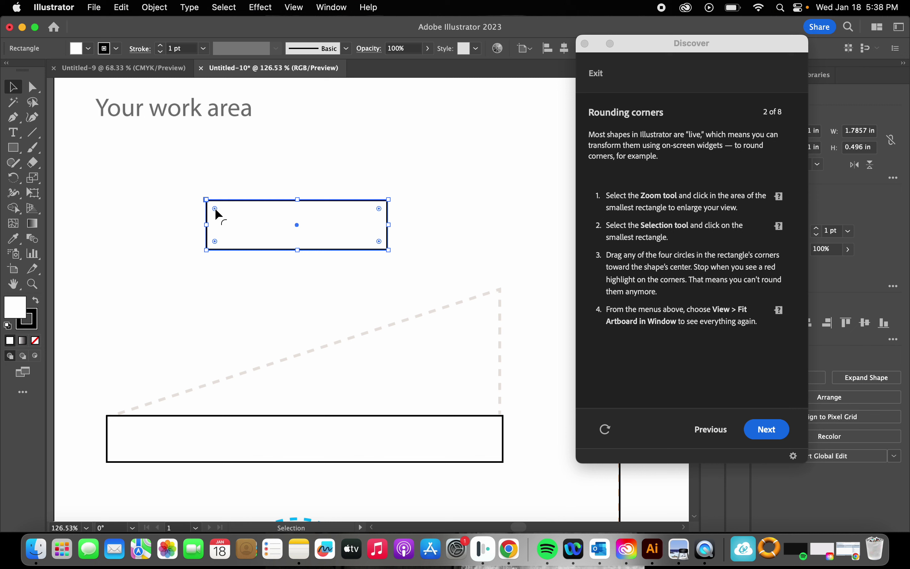
drag(214, 209, 321, 257)
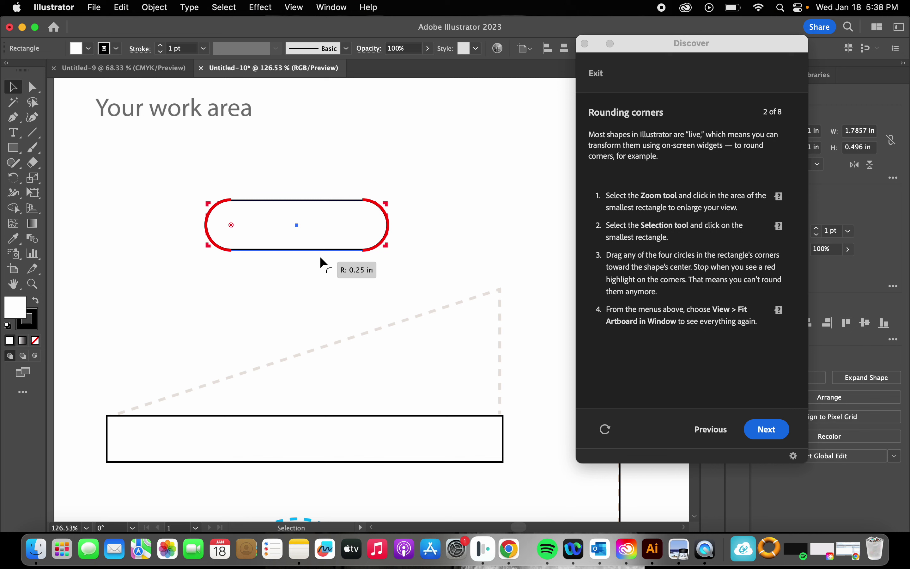
drag(320, 256, 320, 257)
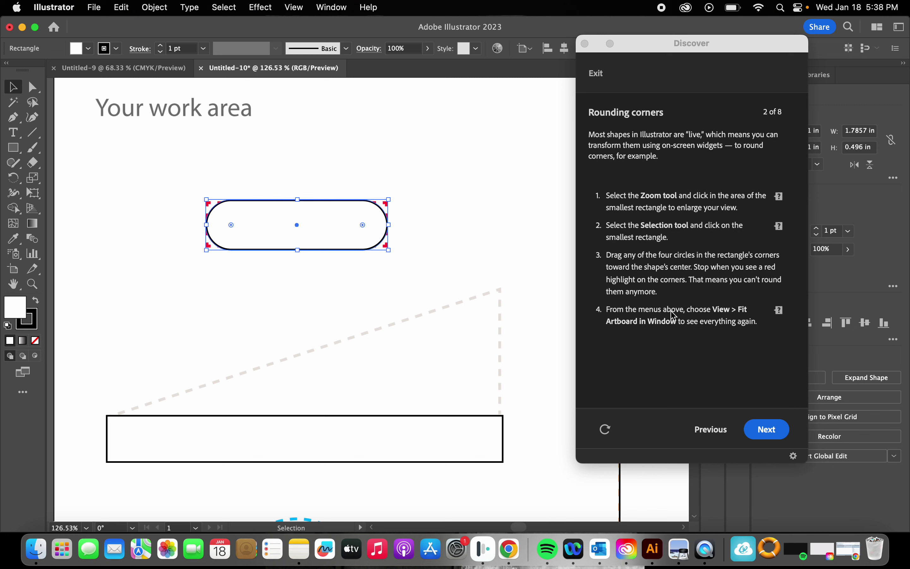
- Fit the artboard in the window and advance the tutorial to the Reshaping objects lesson
click(778, 319)
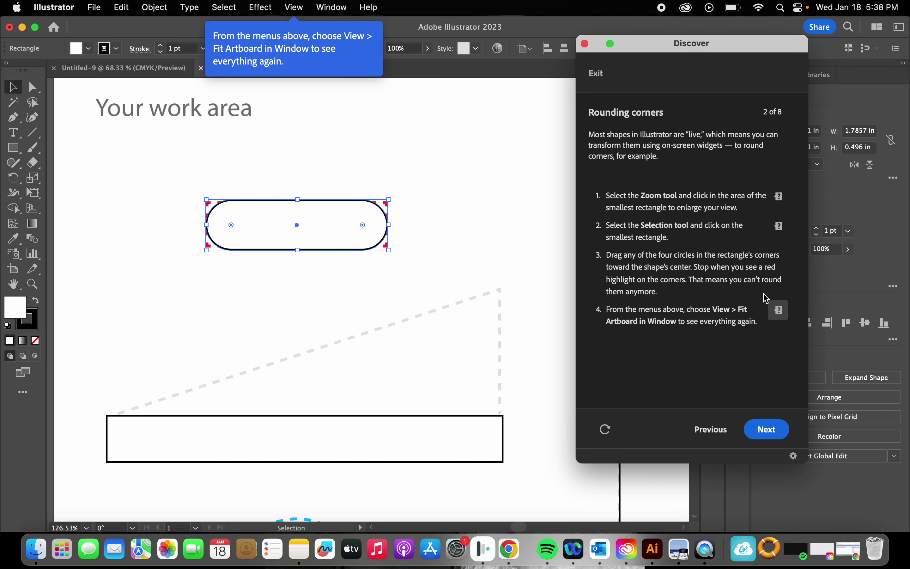
click(295, 8)
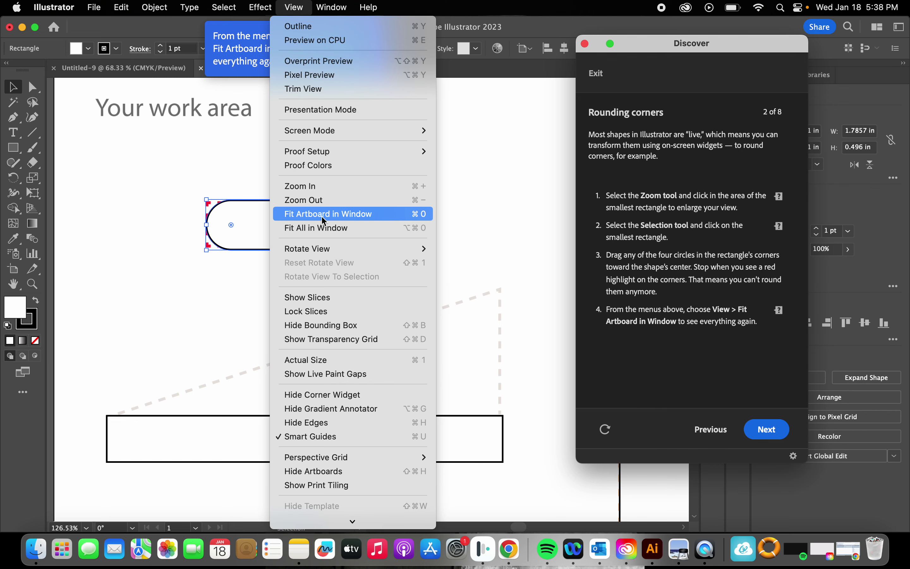
click(330, 218)
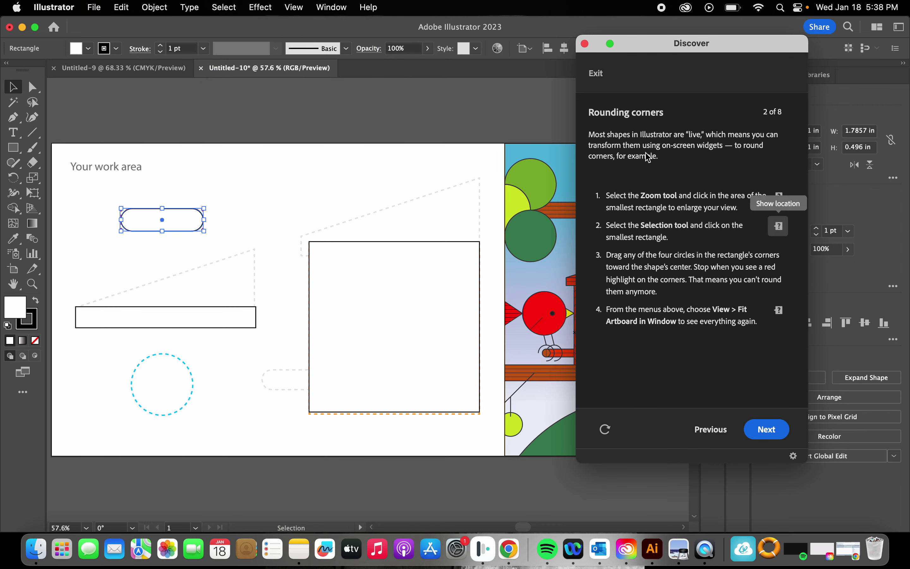
click(766, 430)
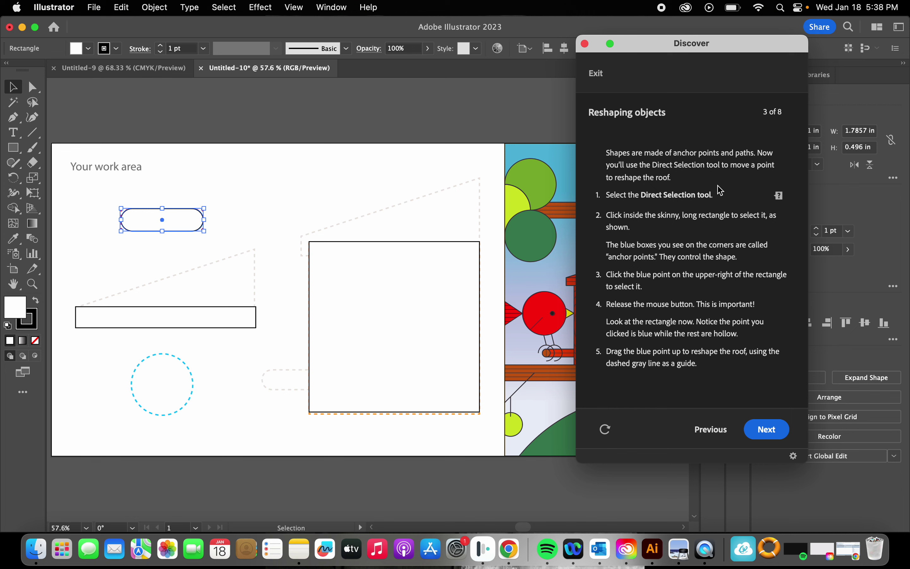
- With the Direct Selection tool, reshape the long thin rectangle into a roof by raising its upper-right anchor point to about X 4.36 in, Y 2.27 in
click(781, 196)
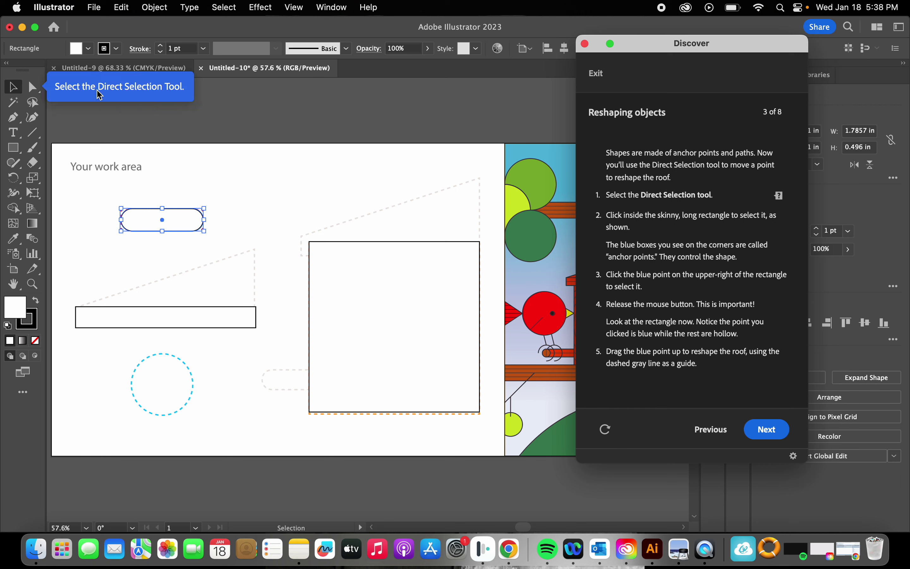
click(32, 88)
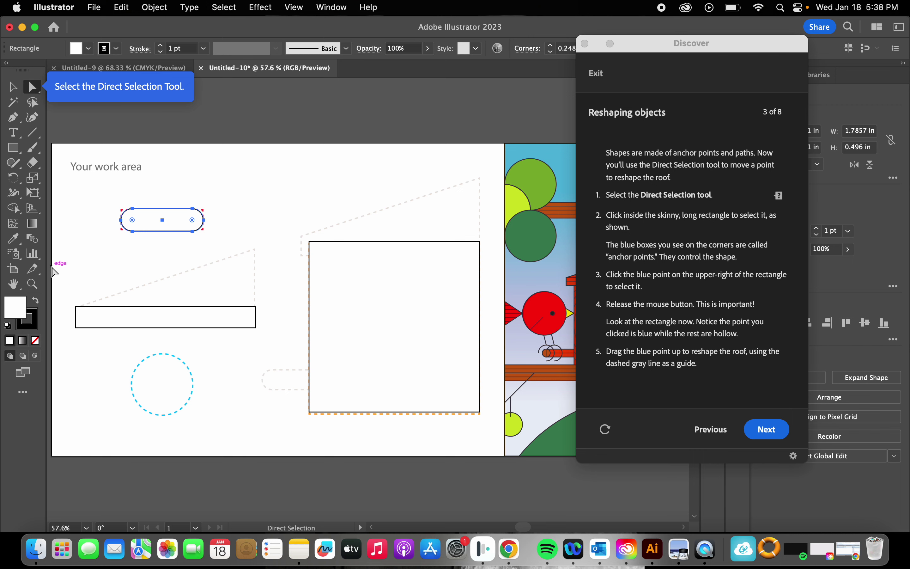
scroll(58, 260, up, 3)
scroll(61, 258, down, 5)
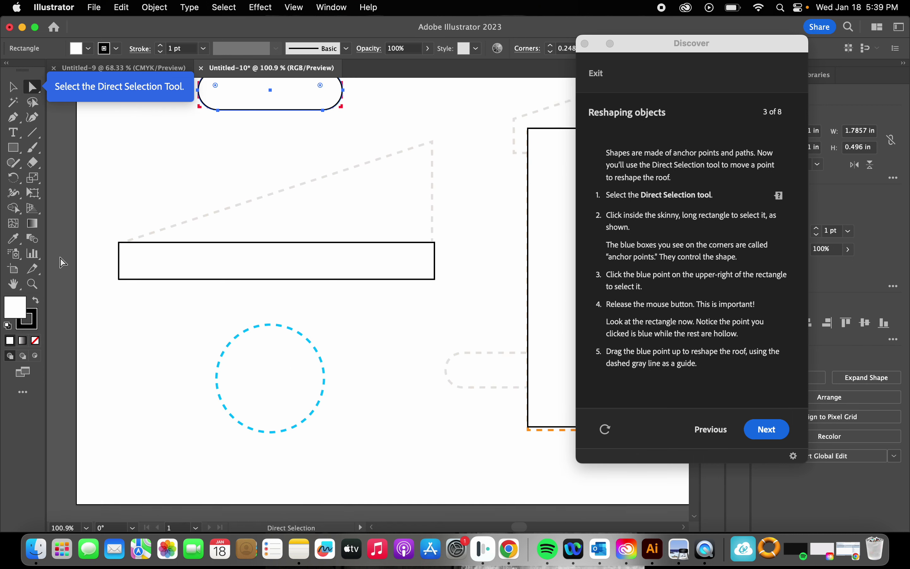
click(169, 254)
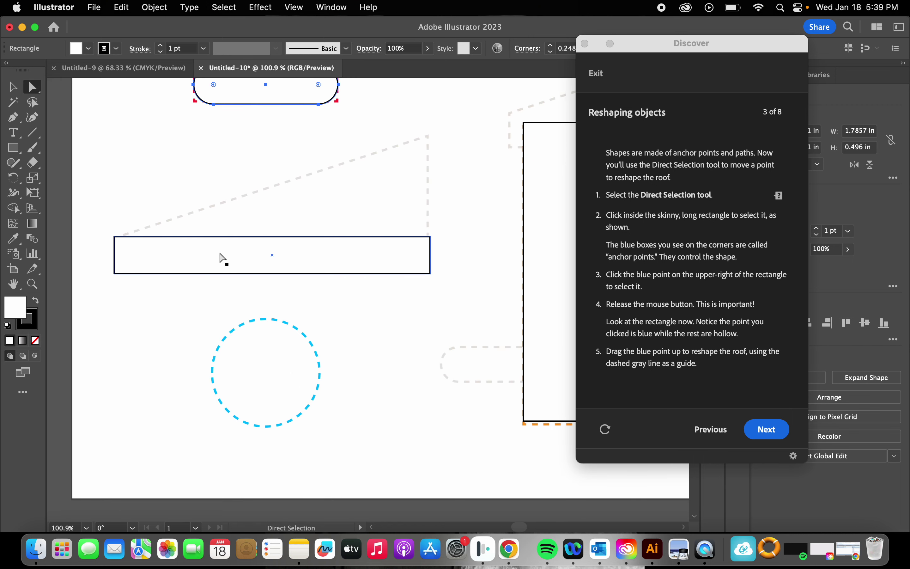
click(216, 261)
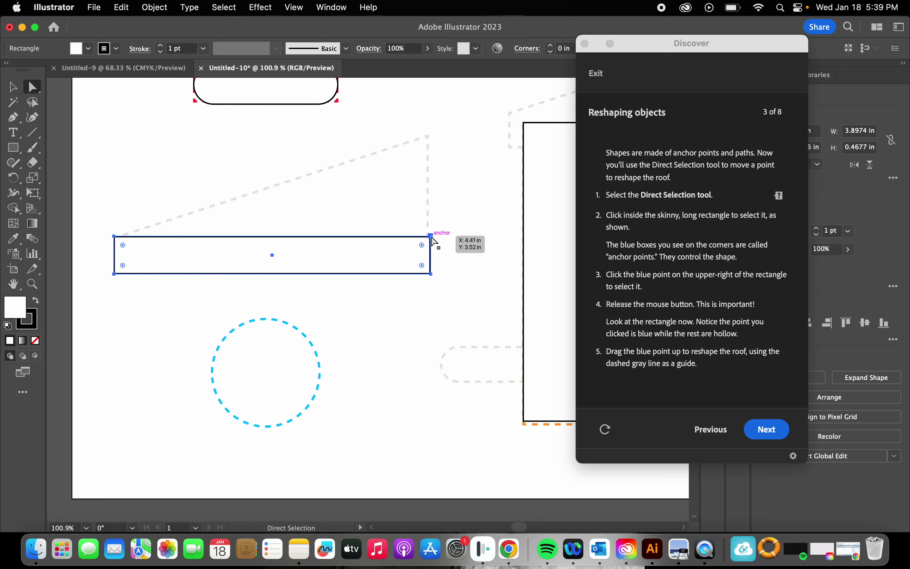
scroll(432, 236, up, 5)
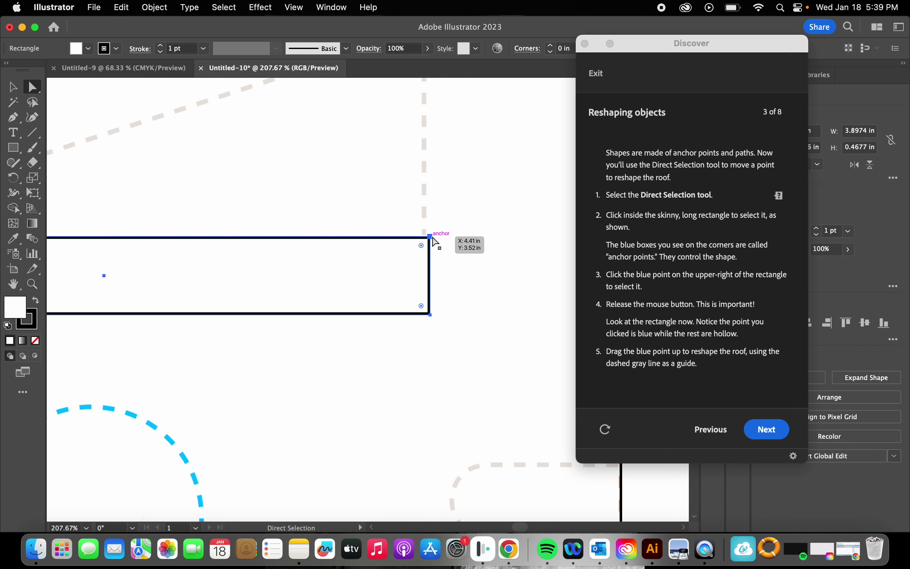
click(431, 238)
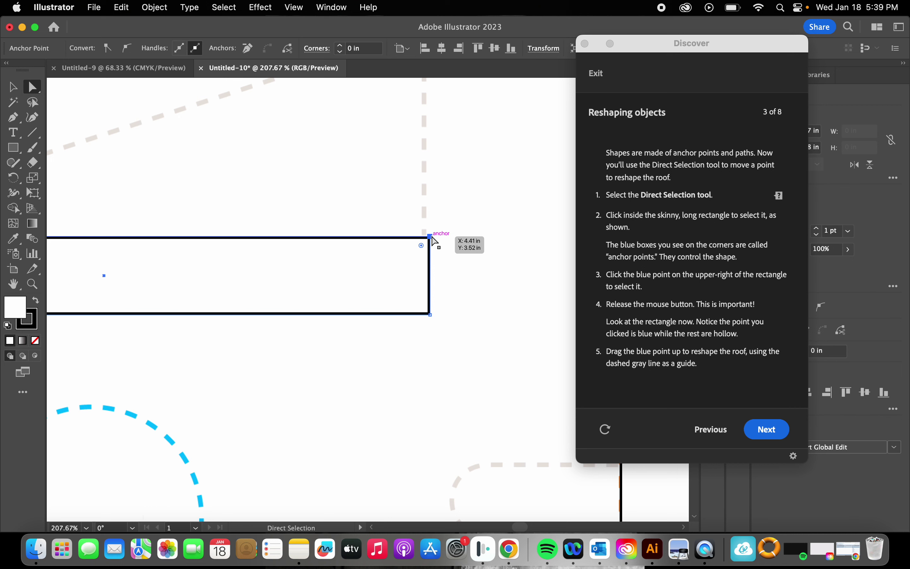
scroll(435, 243, down, 3)
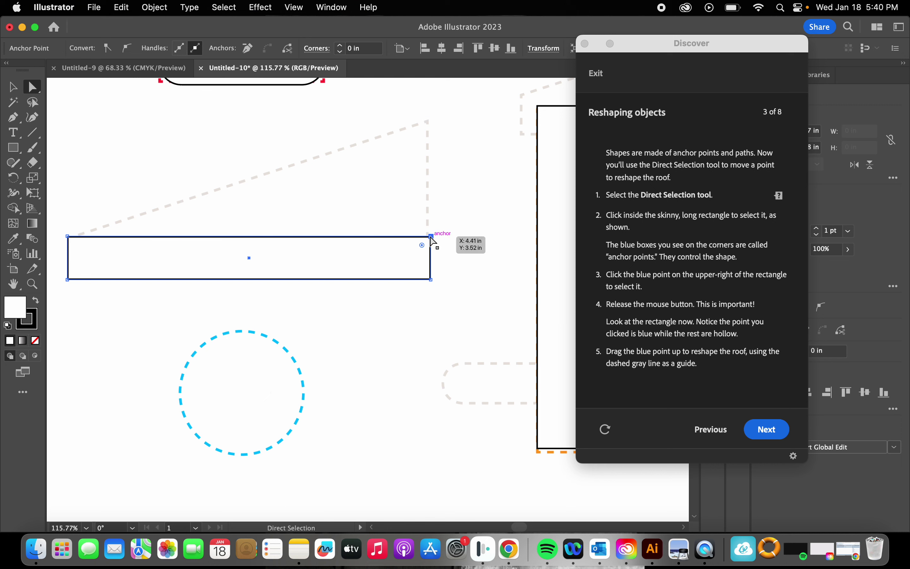
drag(432, 237, 428, 124)
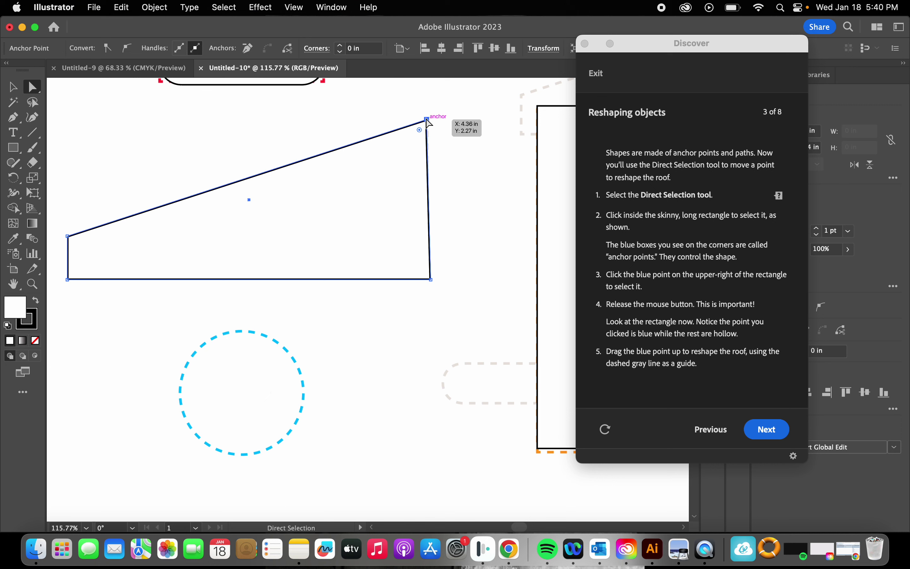
click(428, 121)
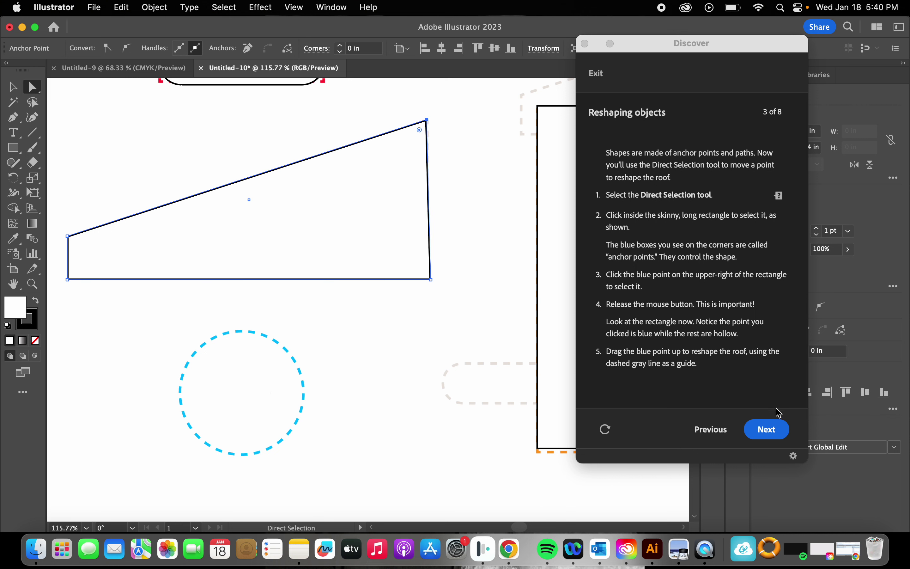
- Advance the tutorial to the Adding a circle to your artwork lesson and activate the Ellipse tool
click(772, 436)
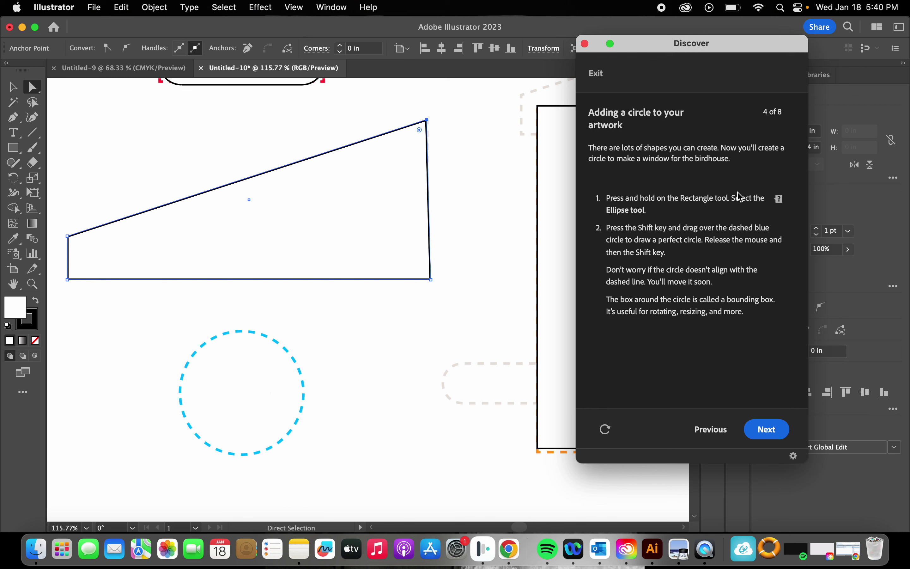
click(780, 199)
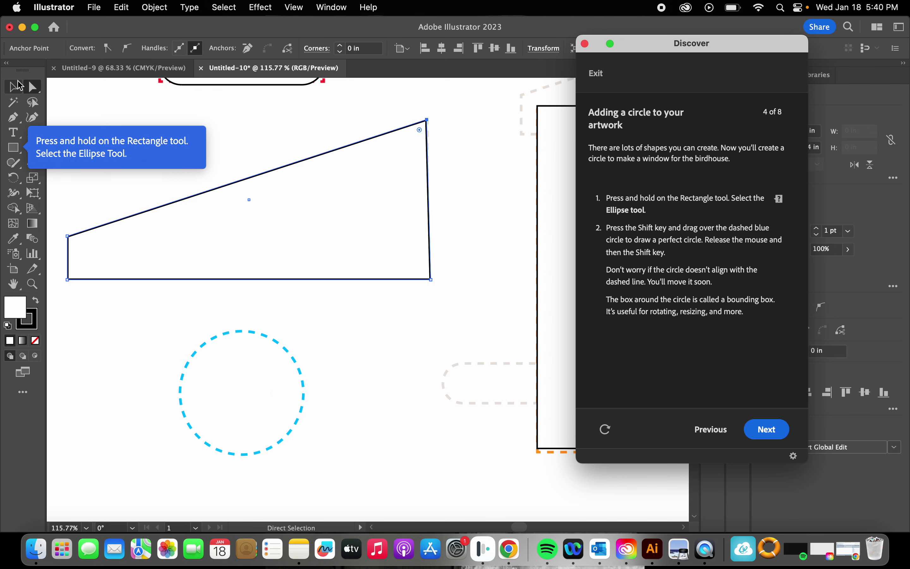
click(13, 150)
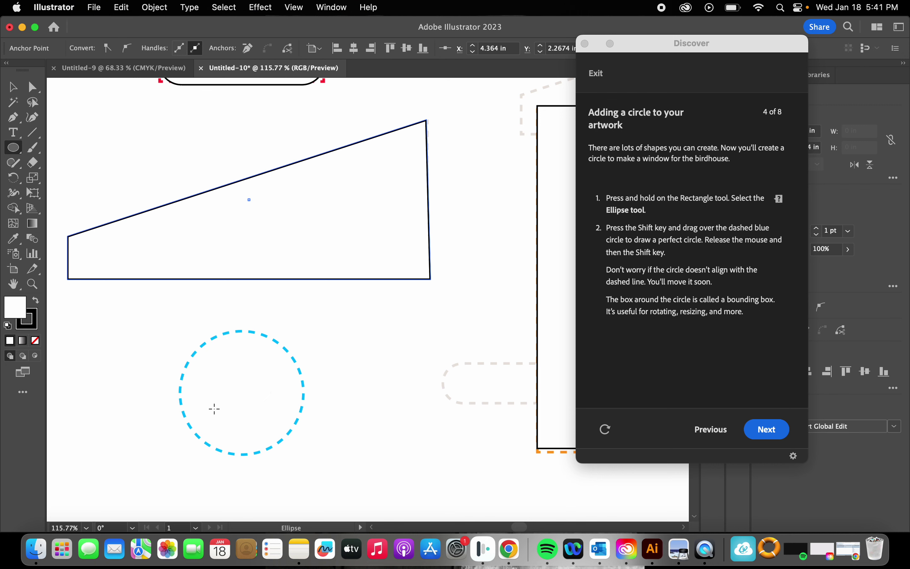
drag(166, 322, 295, 424)
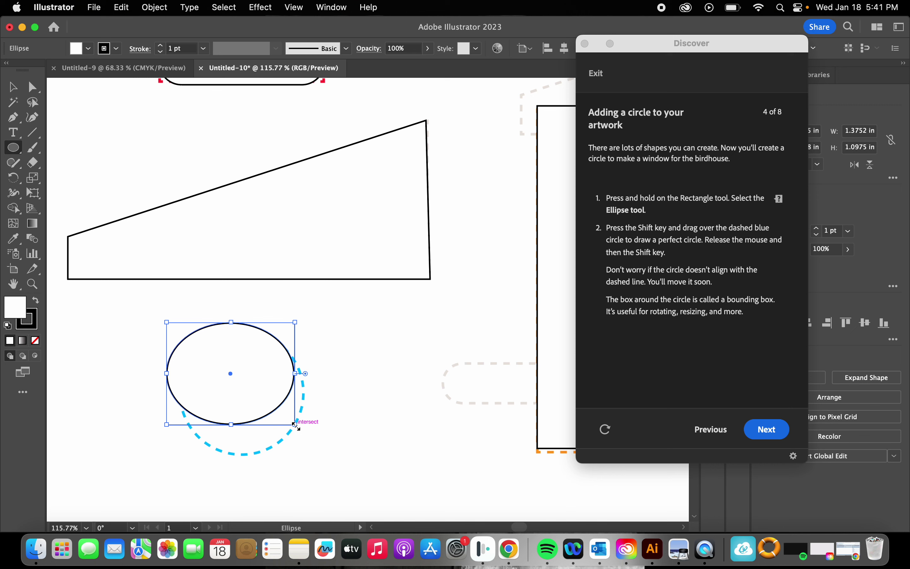
key(super)
key(super+z)
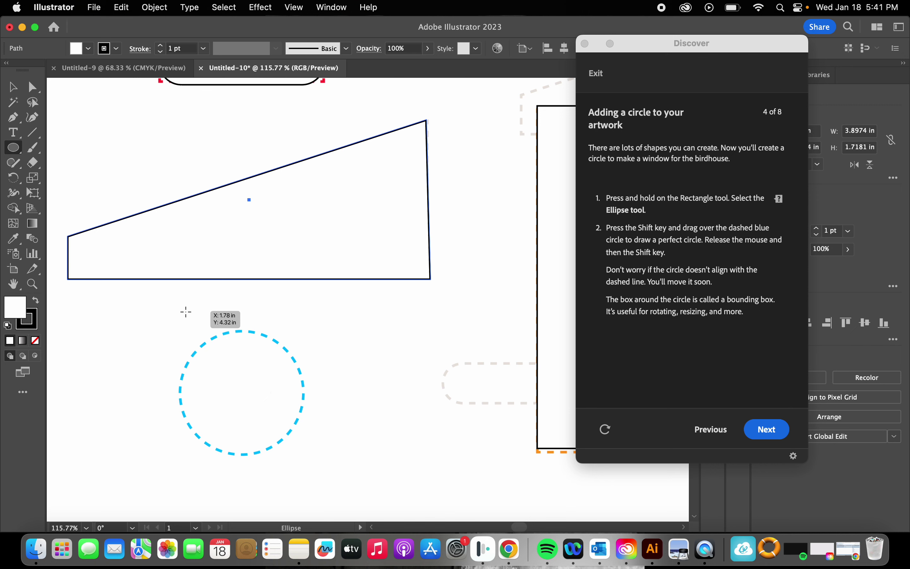
- Draw a perfect circle over the dashed blue outline and shrink it to about 1.29 in across with a slight rotation
drag(185, 312, 301, 439)
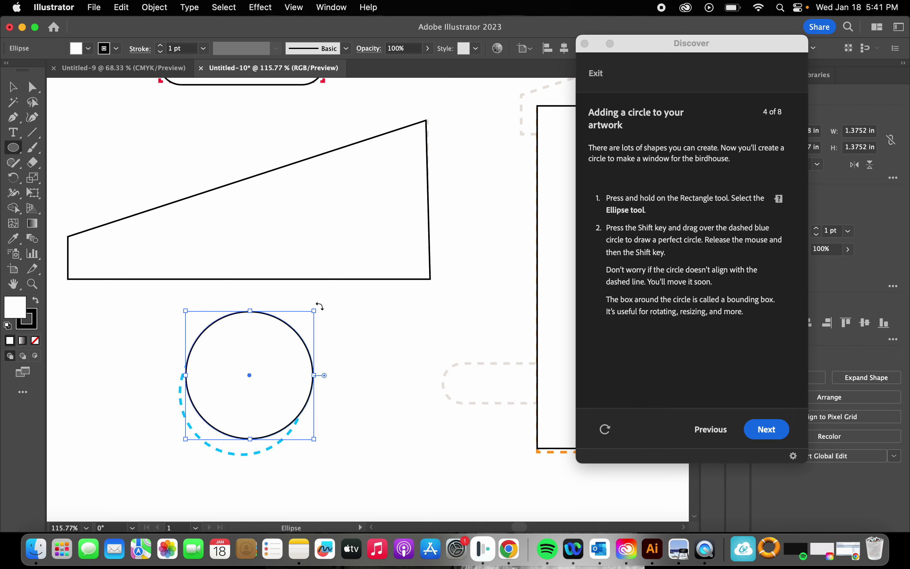
drag(319, 307, 303, 315)
click(666, 370)
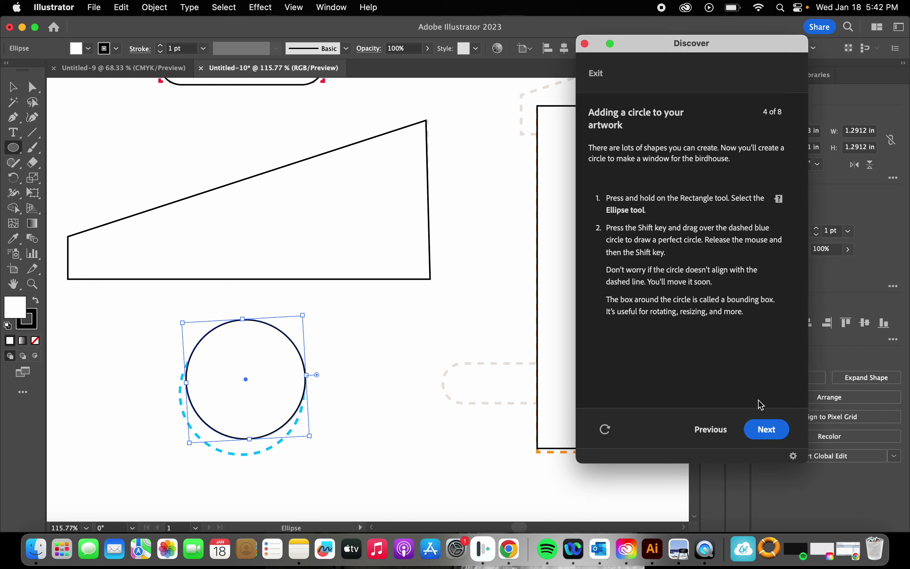
- Advance the tutorial to the Assembling the birdhouse lesson and move the circle onto the center of the square with the Selection tool
click(767, 431)
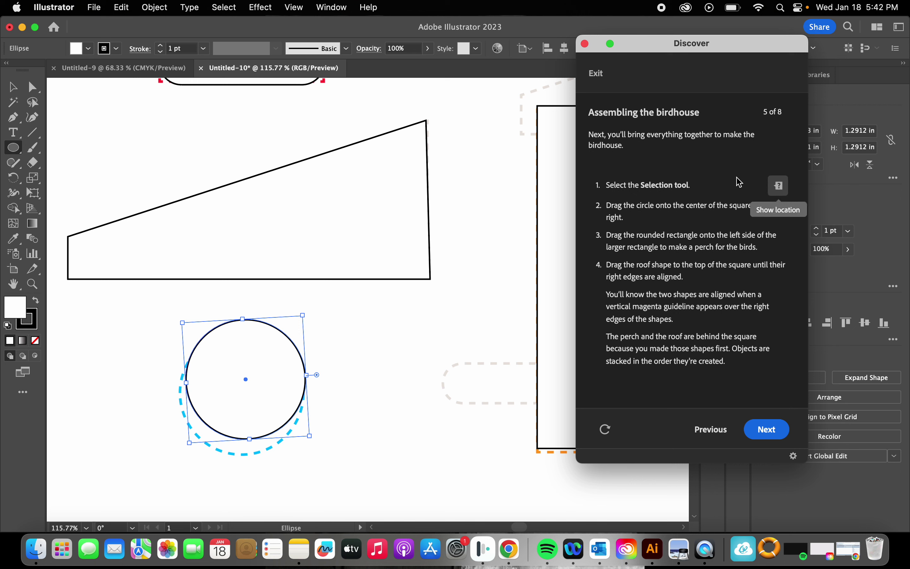
click(14, 87)
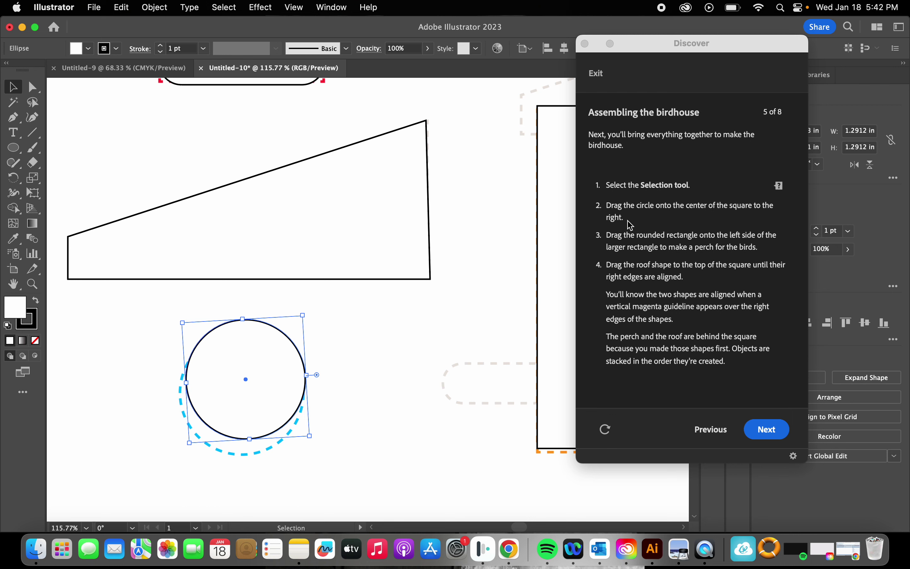
key(super+0)
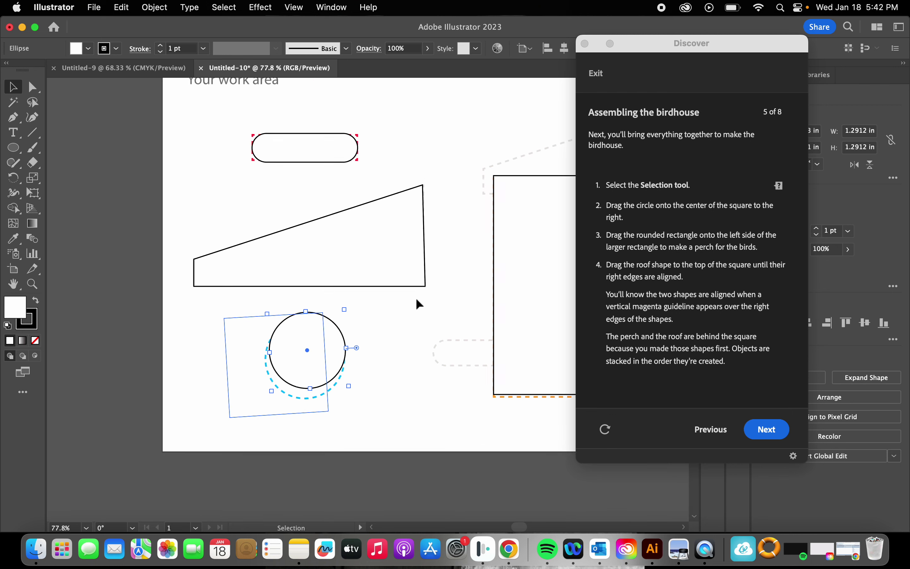
scroll(335, 376, right, 5)
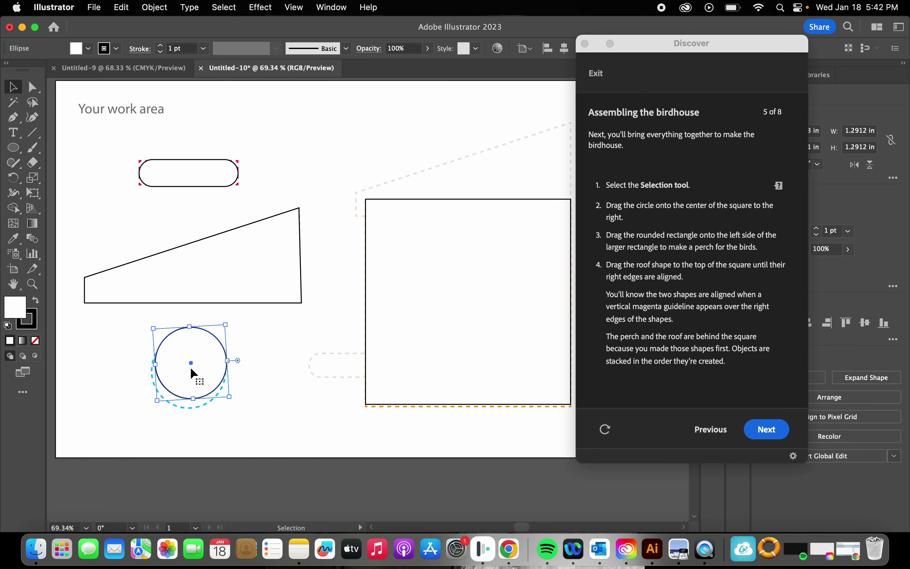
drag(191, 367, 469, 303)
click(678, 232)
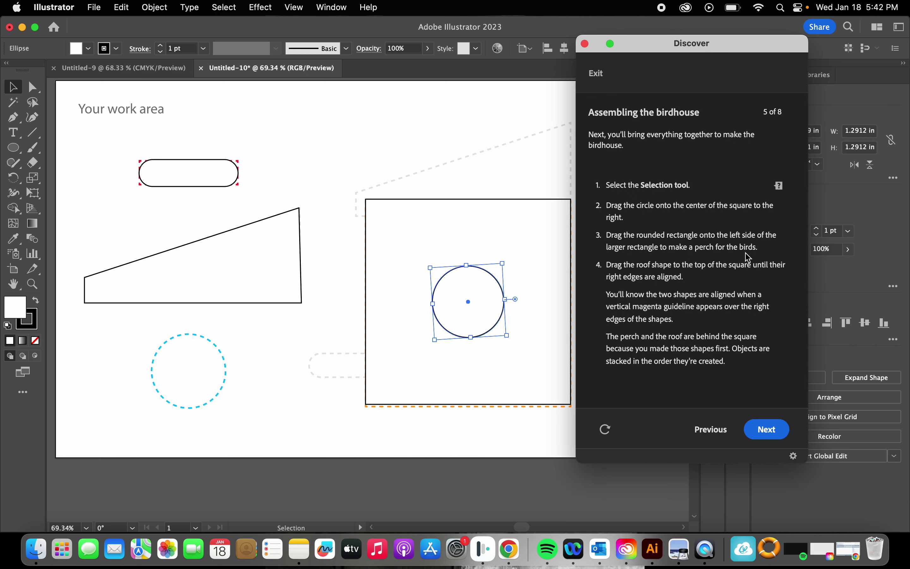
- Move the rounded rectangle onto the lower part of the square's left edge to form the perch
click(211, 170)
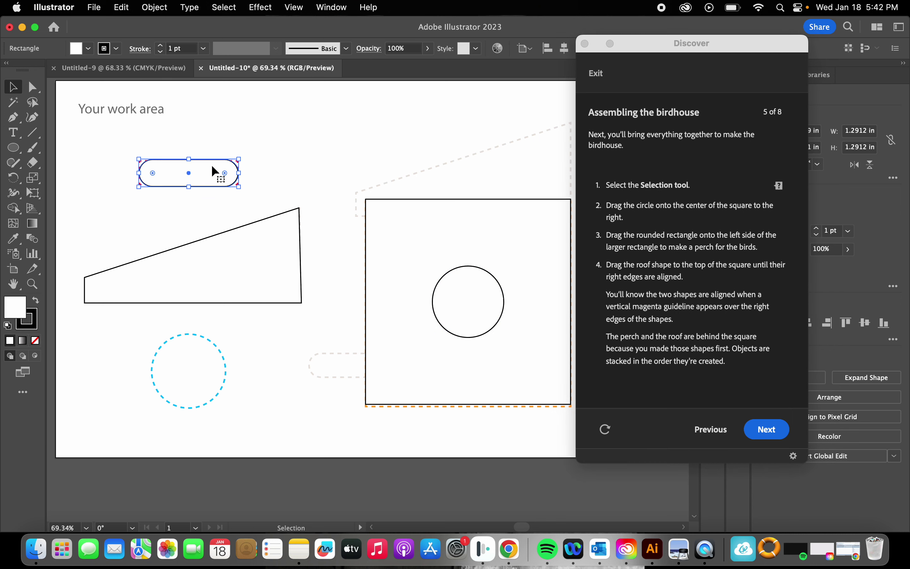
drag(203, 168, 338, 359)
scroll(160, 278, down, 2)
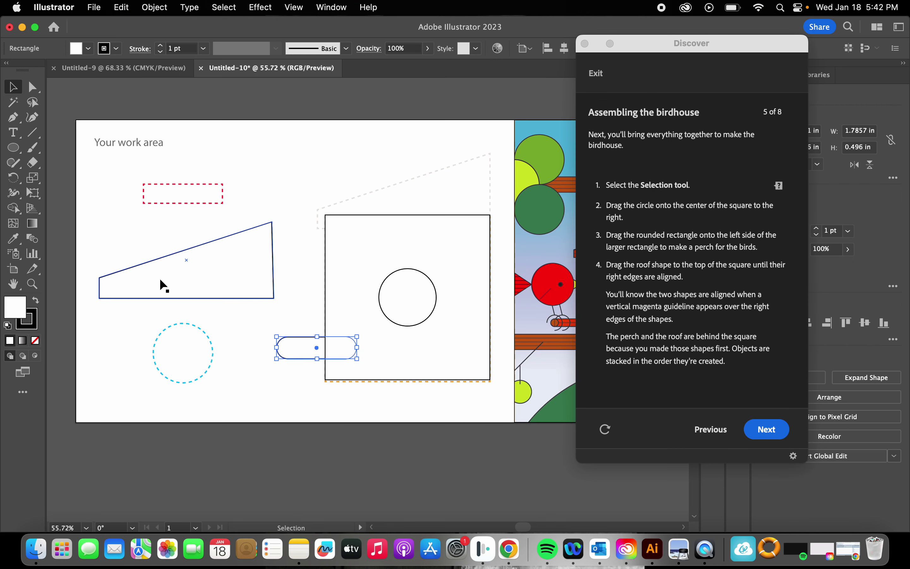
- Move the roof shape to the top of the square and adjust it so their right edges nearly line up
drag(160, 278, 364, 206)
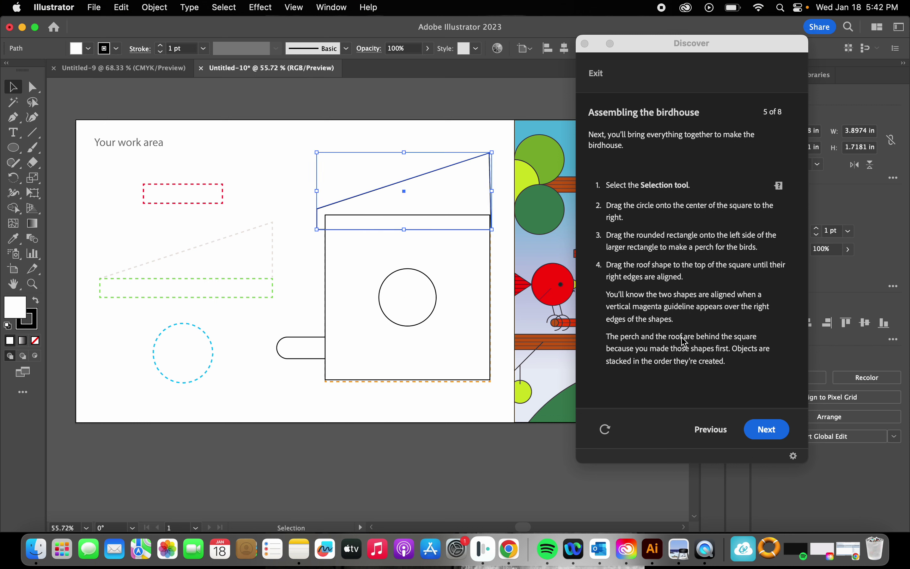
click(703, 286)
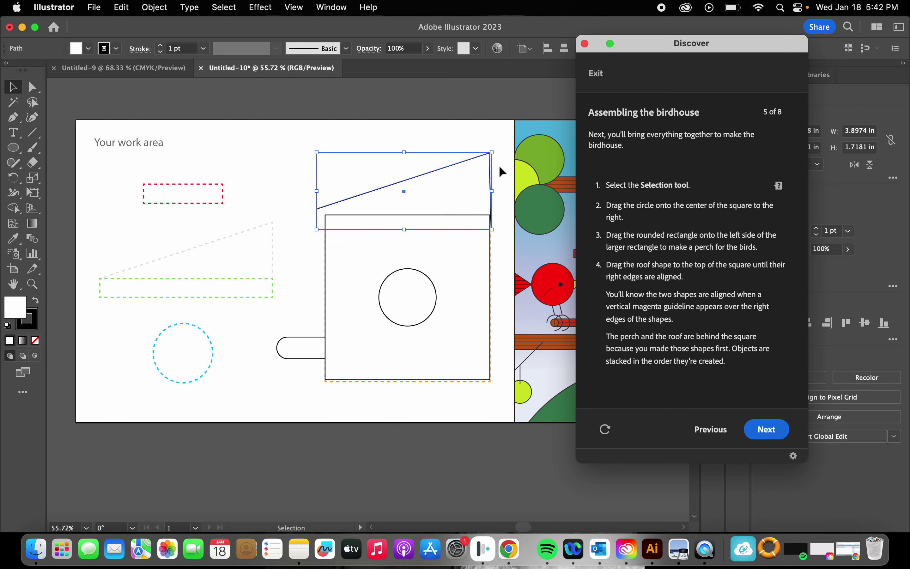
mouse_move(451, 198)
mouse_down()
mouse_move(440, 198)
mouse_move(450, 196)
mouse_up()
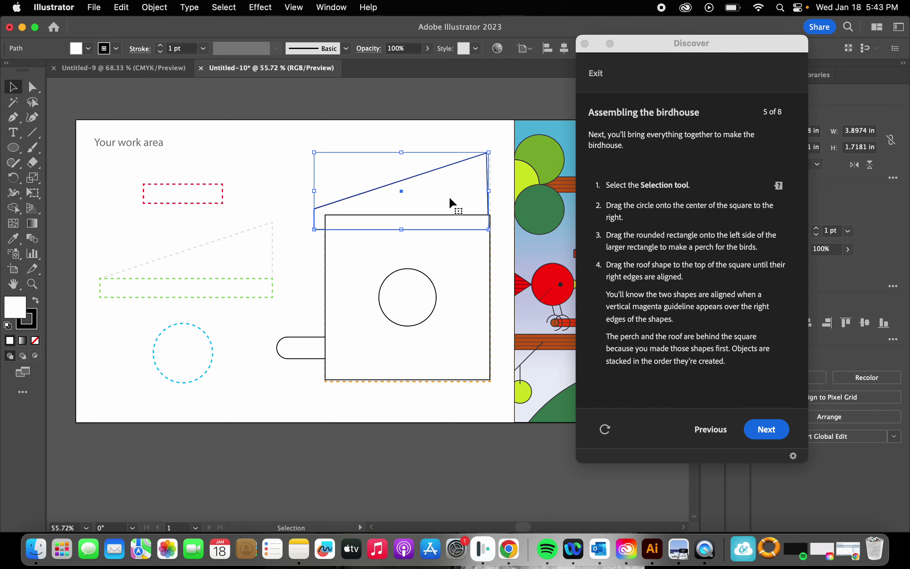
- Shift the roof's upper-right anchor point slightly right onto the dashed guide with the Direct Selection tool
scroll(474, 167, up, 3)
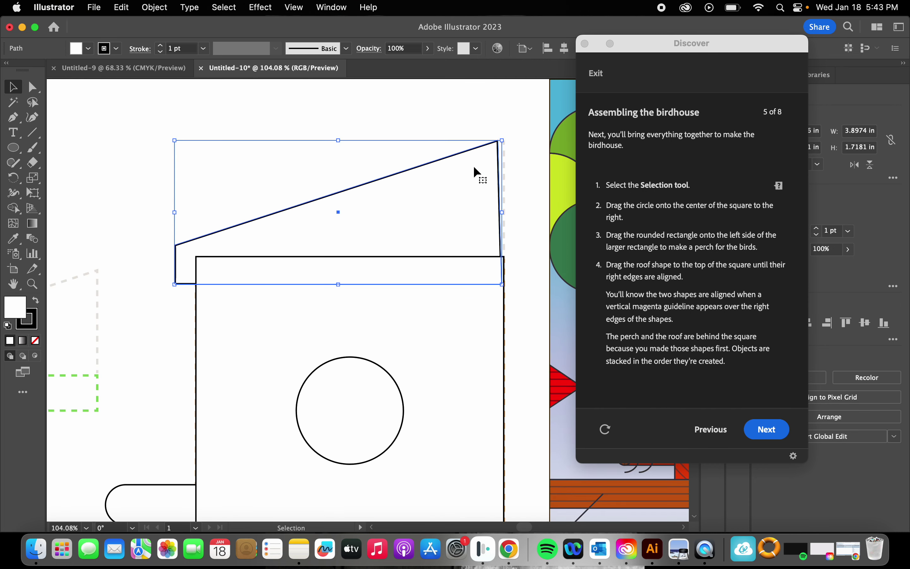
click(31, 87)
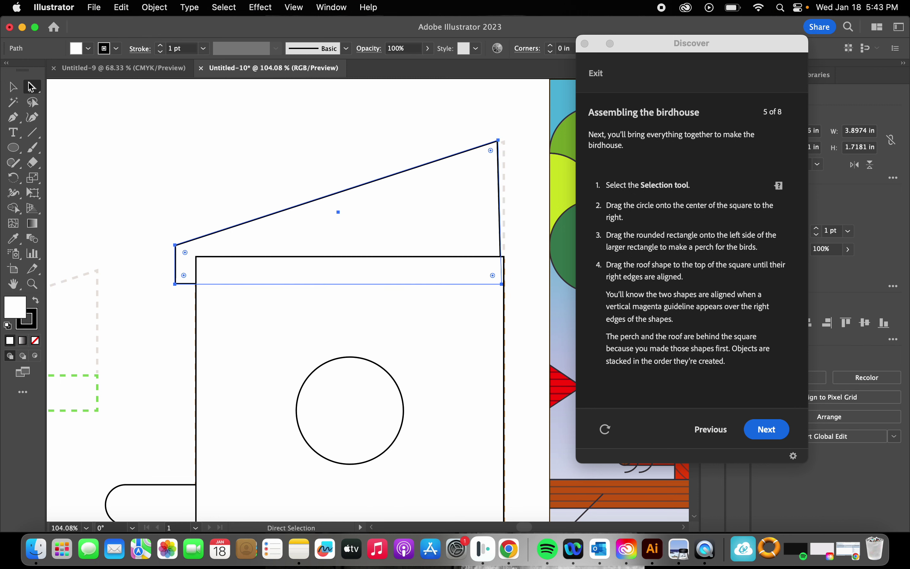
click(500, 145)
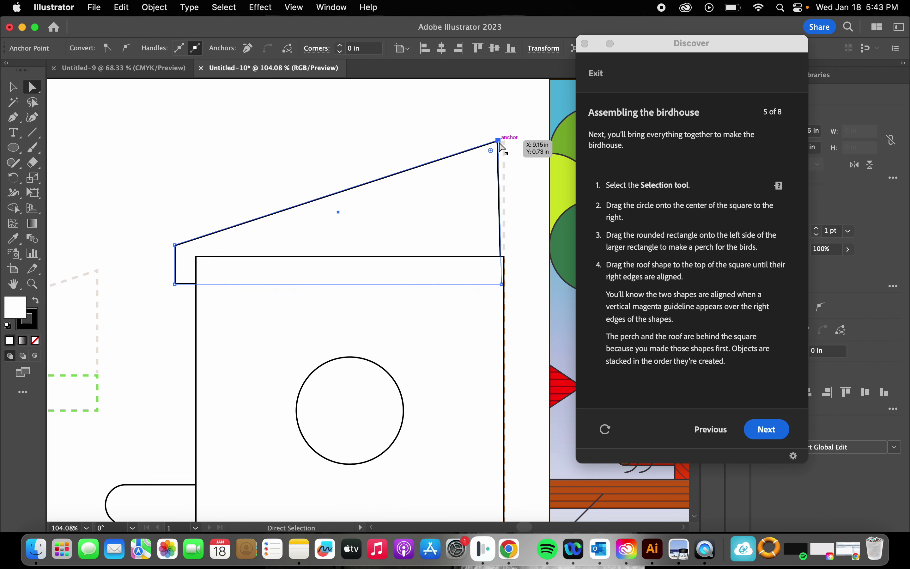
drag(500, 144, 504, 144)
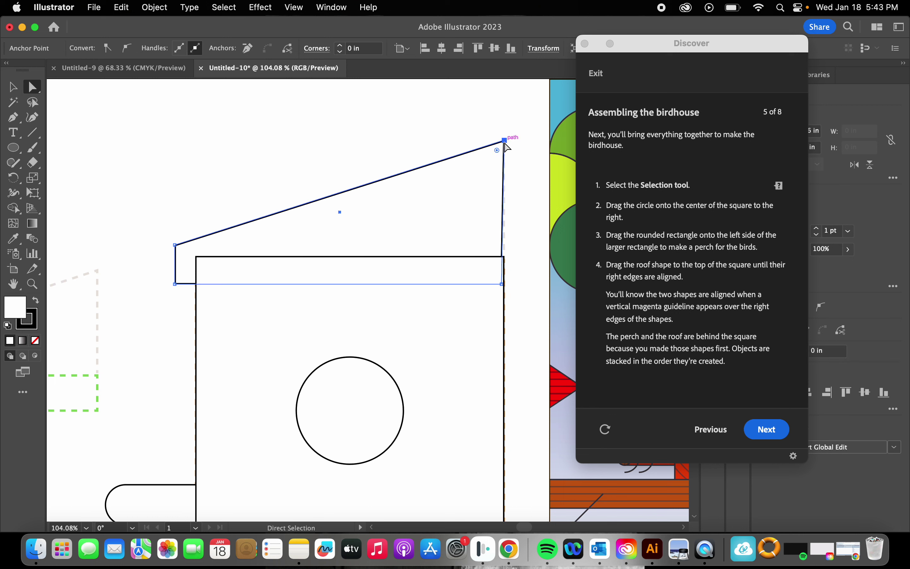
- Move the whole roof slightly left along the square's top edge with the Selection tool, and select the square
click(12, 87)
drag(462, 227, 457, 224)
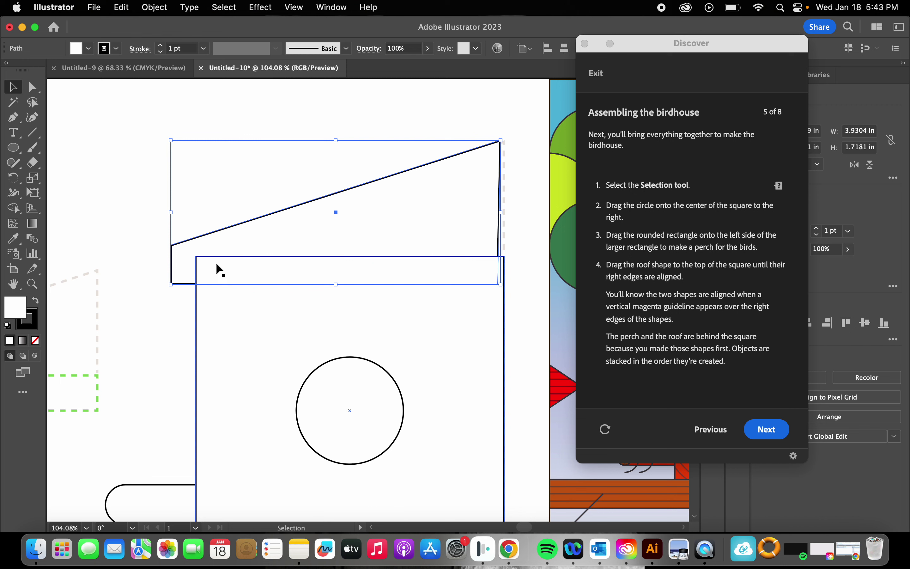
click(148, 268)
click(177, 258)
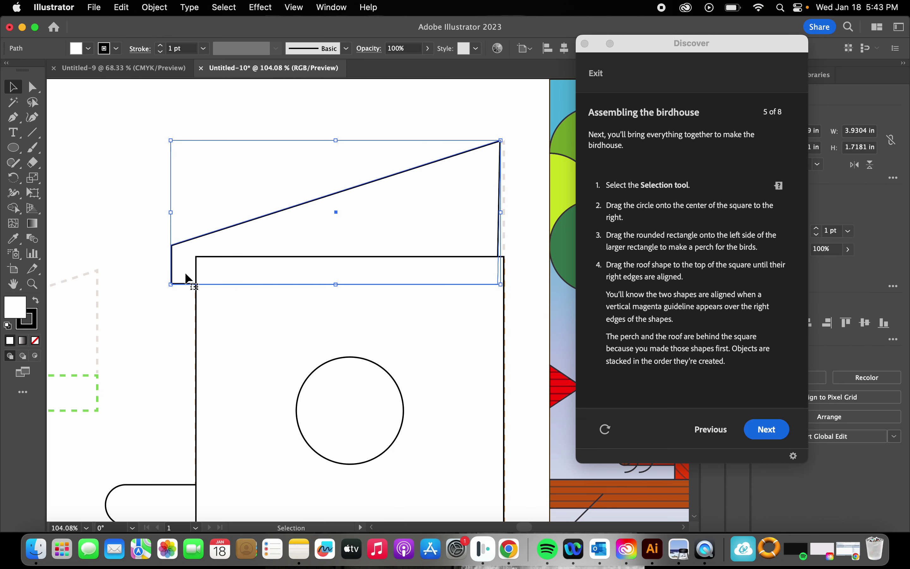
click(245, 355)
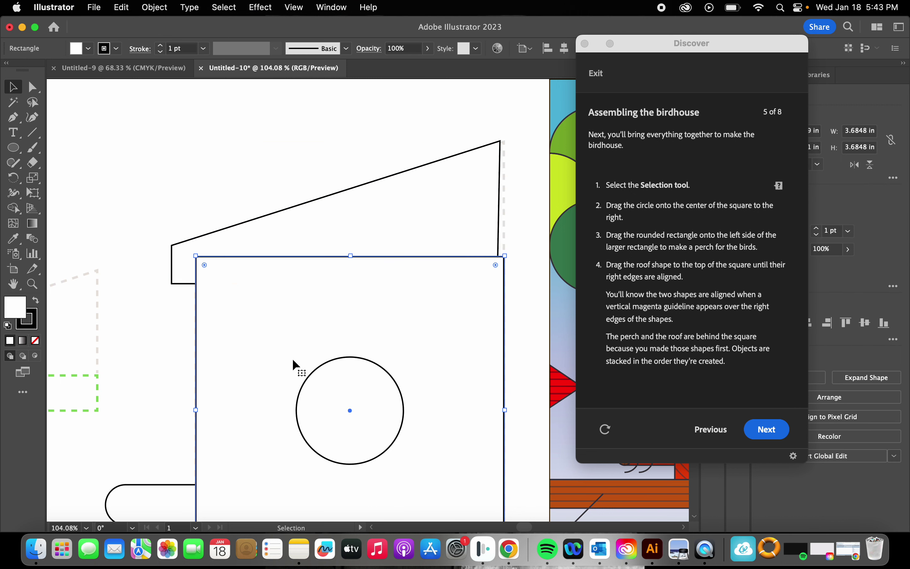
scroll(169, 316, down, 5)
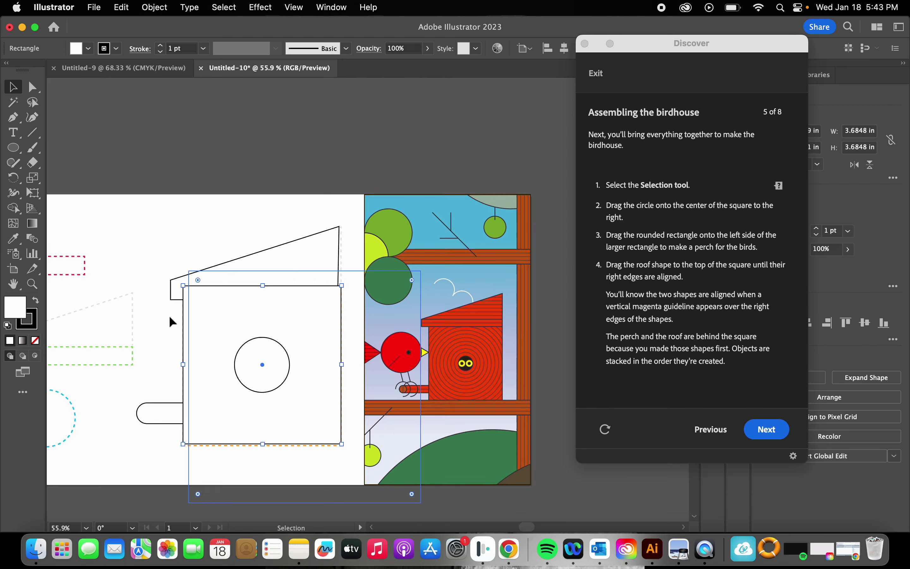
- Shift the Discover window slightly aside and advance the tutorial to Editing your shapes, step 6 of 8
click(768, 366)
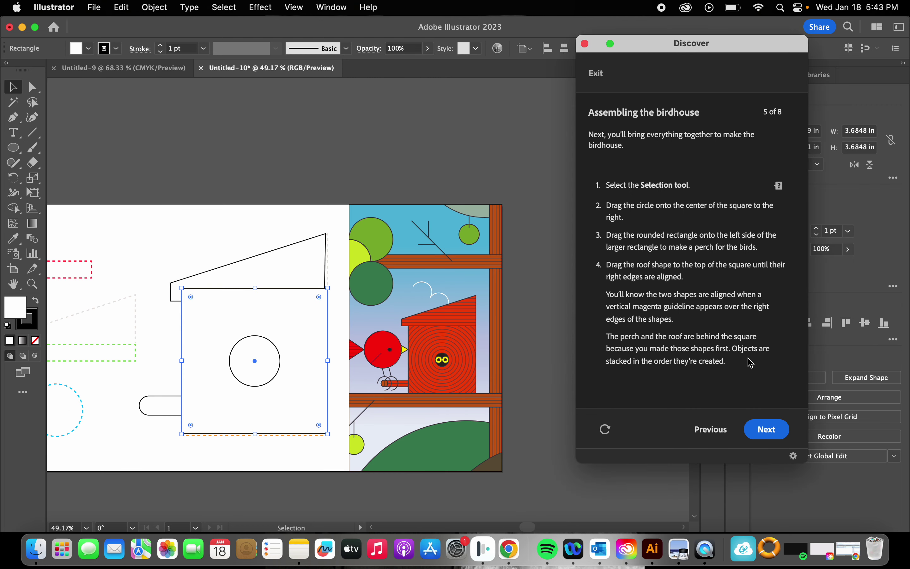
click(302, 322)
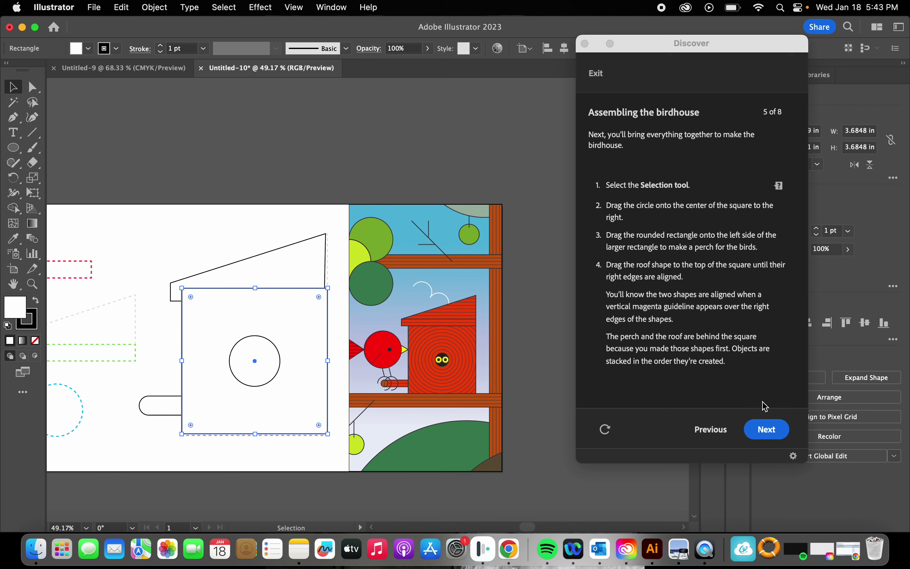
click(757, 383)
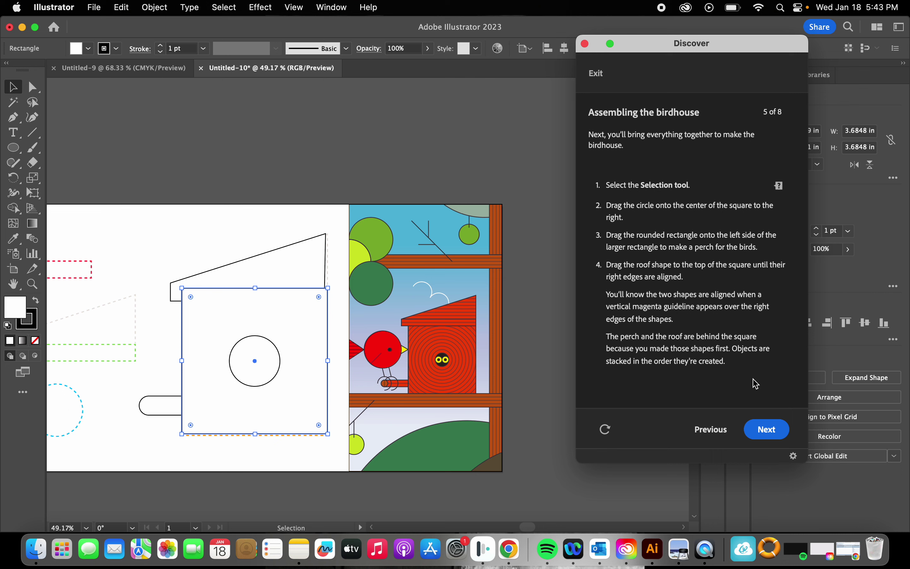
drag(736, 53, 716, 64)
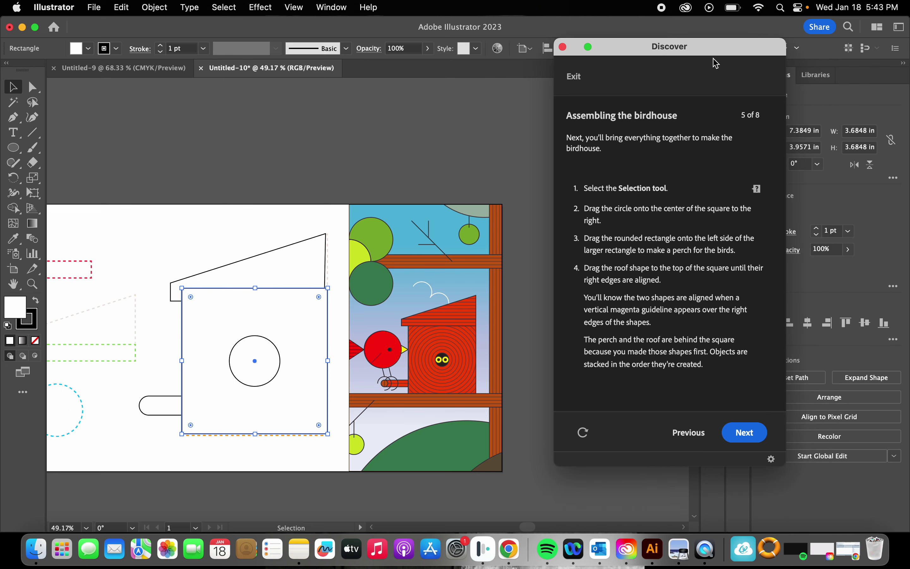
click(757, 436)
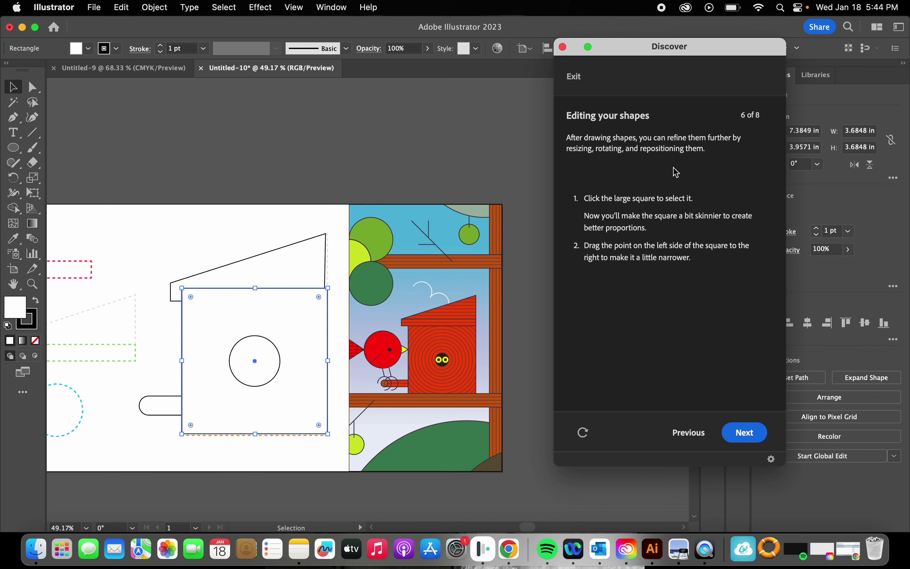
- Narrow the large square to about 3.35 in wide by moving its left side inward
click(296, 324)
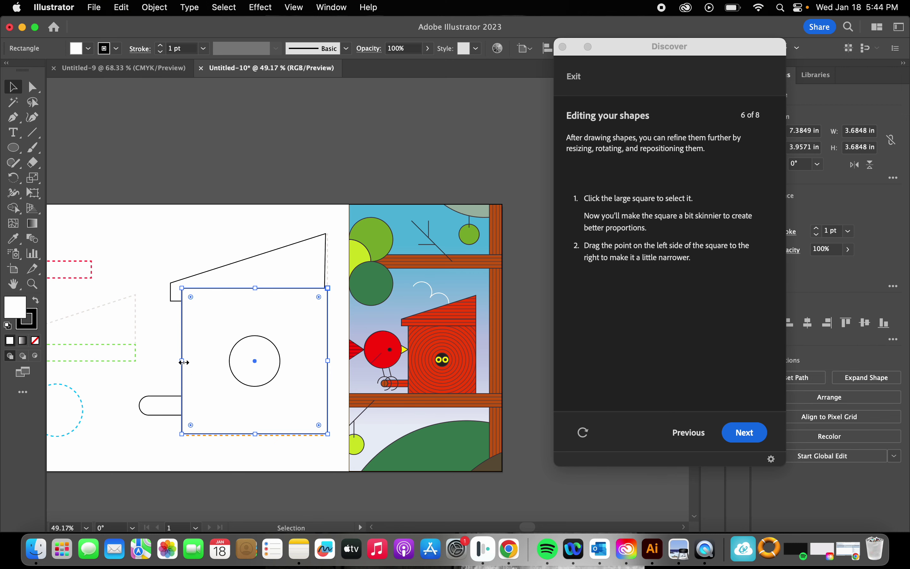
scroll(183, 362, up, 5)
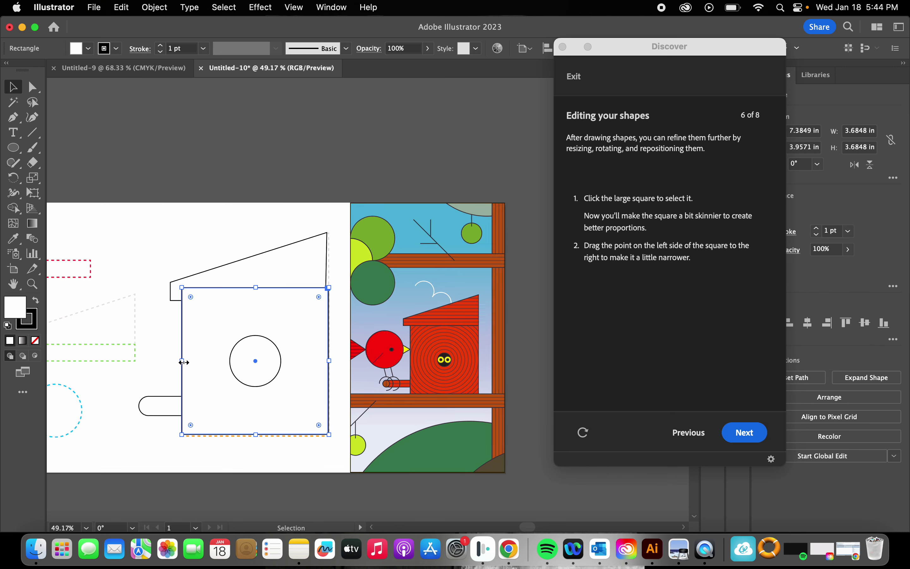
scroll(184, 362, down, 4)
scroll(184, 362, up, 1)
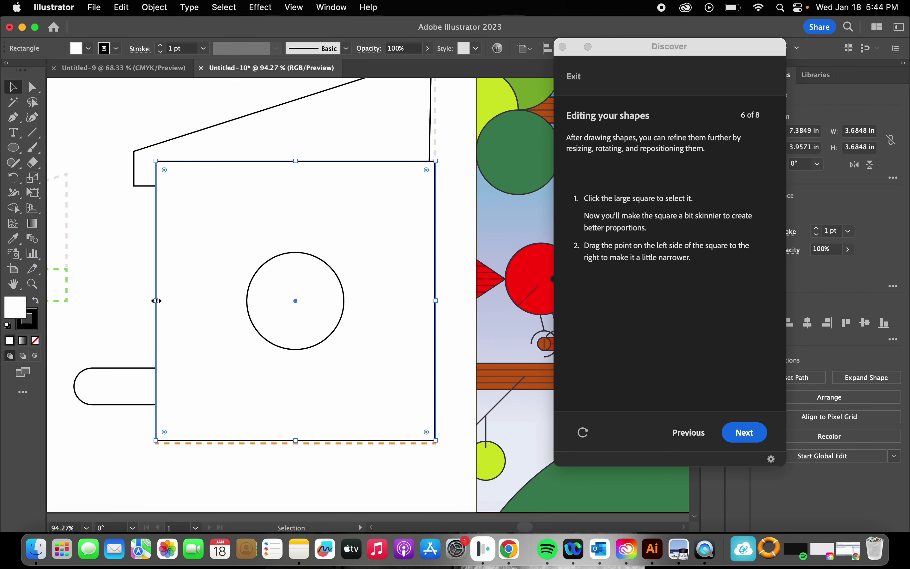
drag(157, 301, 184, 297)
drag(182, 296, 182, 297)
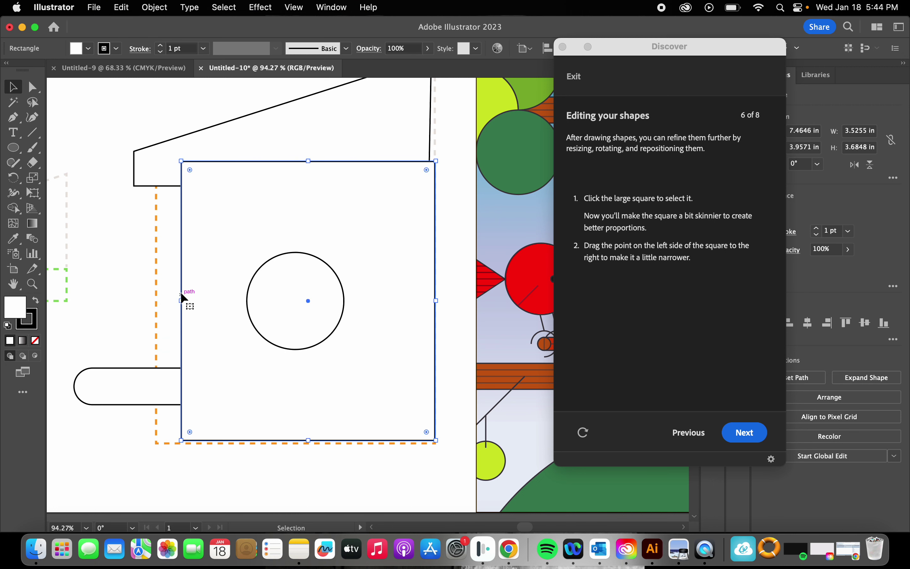
- Nudge the roof shape slightly right so its upper-right corner lines up with the square's right edge
drag(418, 321, 422, 322)
drag(397, 142, 399, 142)
click(692, 319)
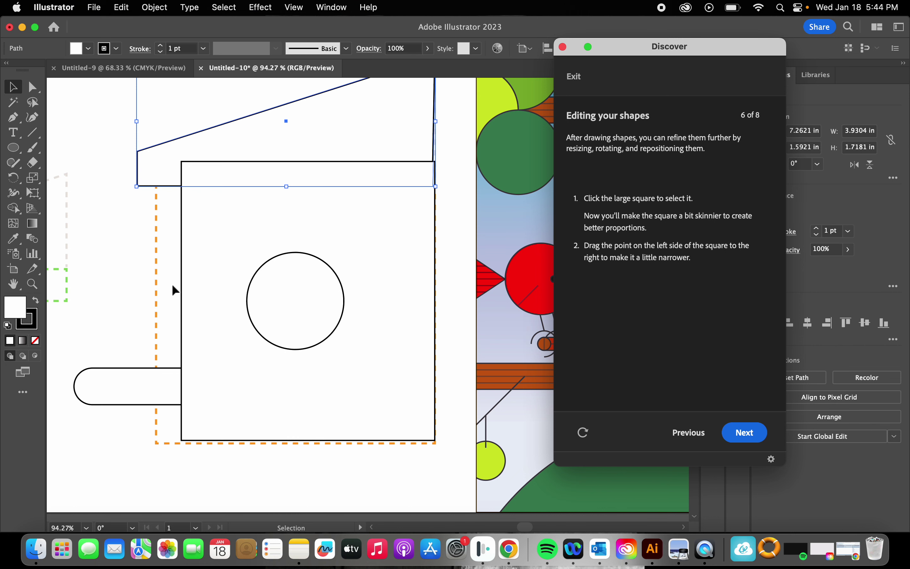
- Reselect the narrowed square and advance the tutorial to Combining shapes, step 7 of 8
click(205, 289)
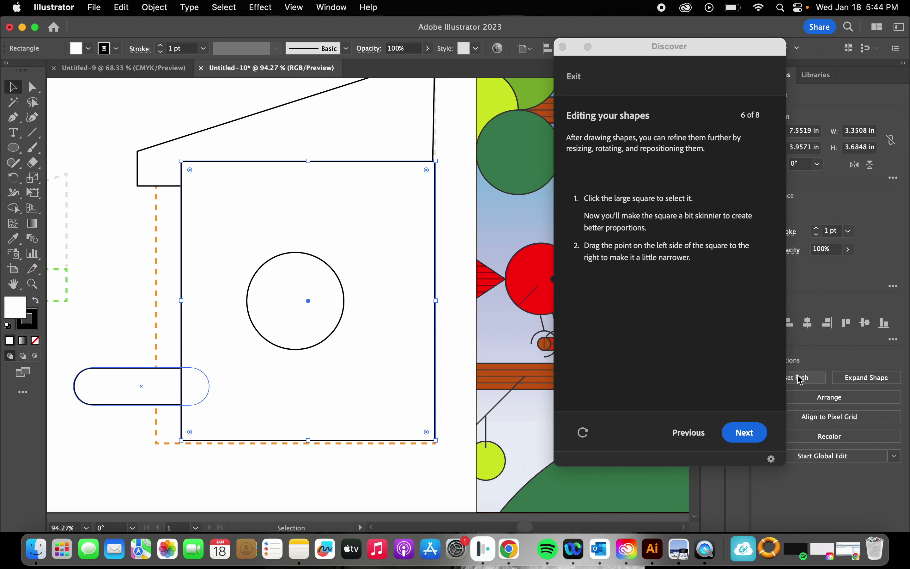
click(696, 359)
click(742, 431)
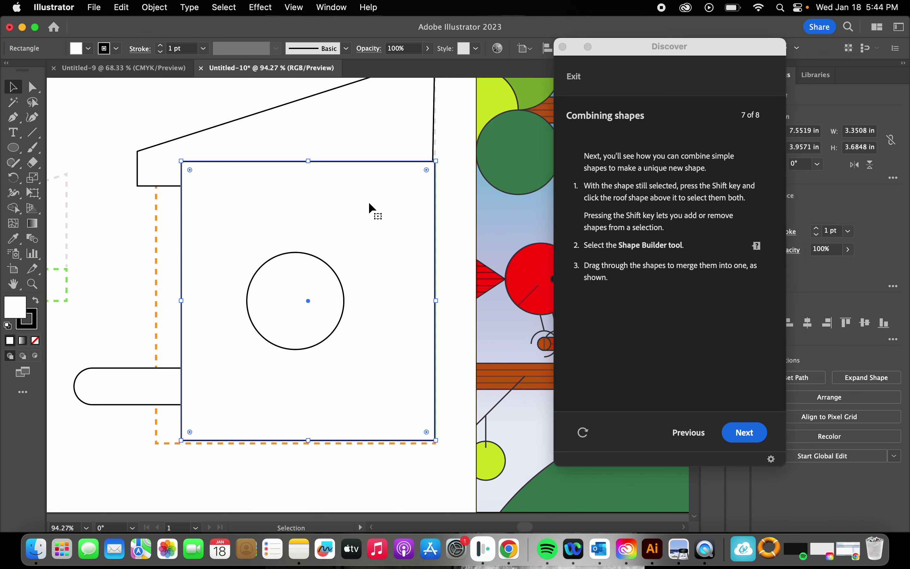
- Add the roof shape to the selected square and dismiss the calendar reminder
scroll(410, 231, up, 3)
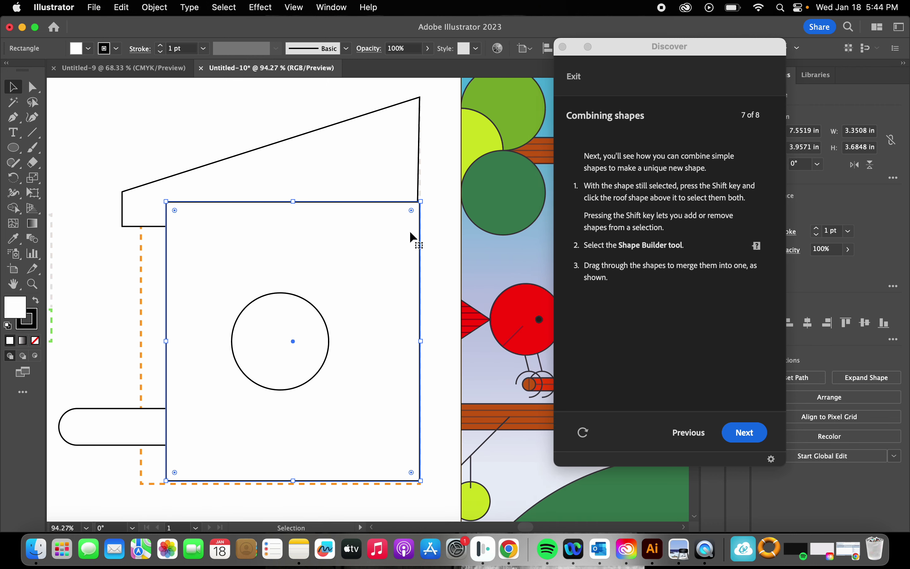
scroll(410, 230, up, 1)
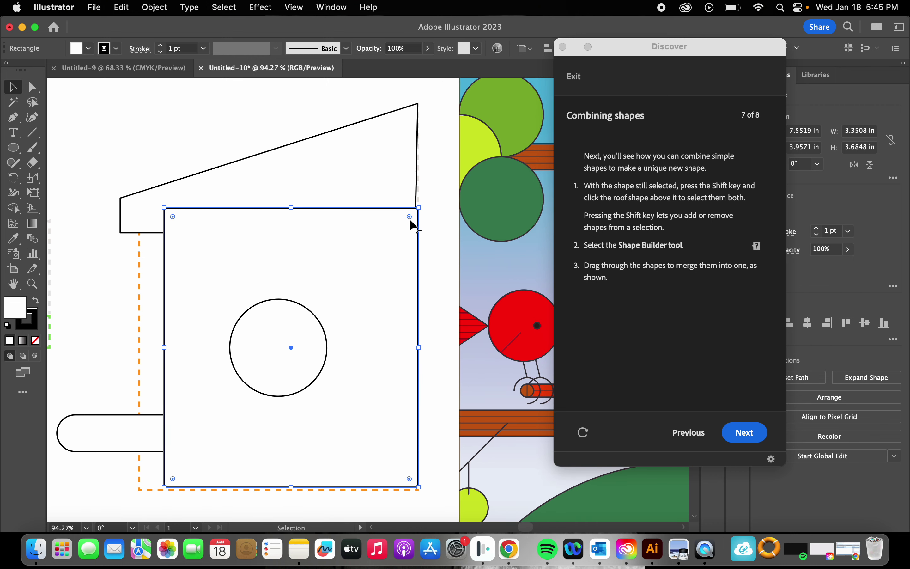
shift+click(390, 162)
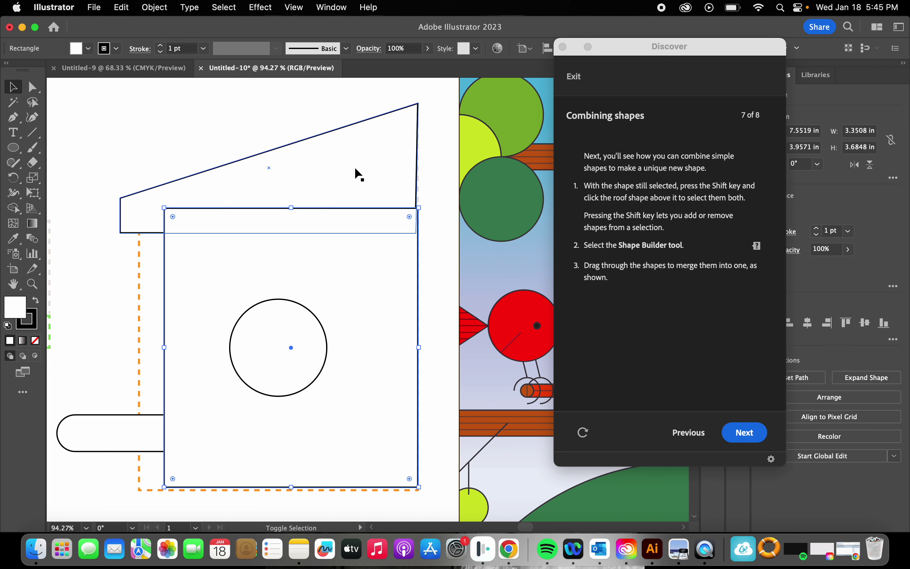
shift+click(379, 155)
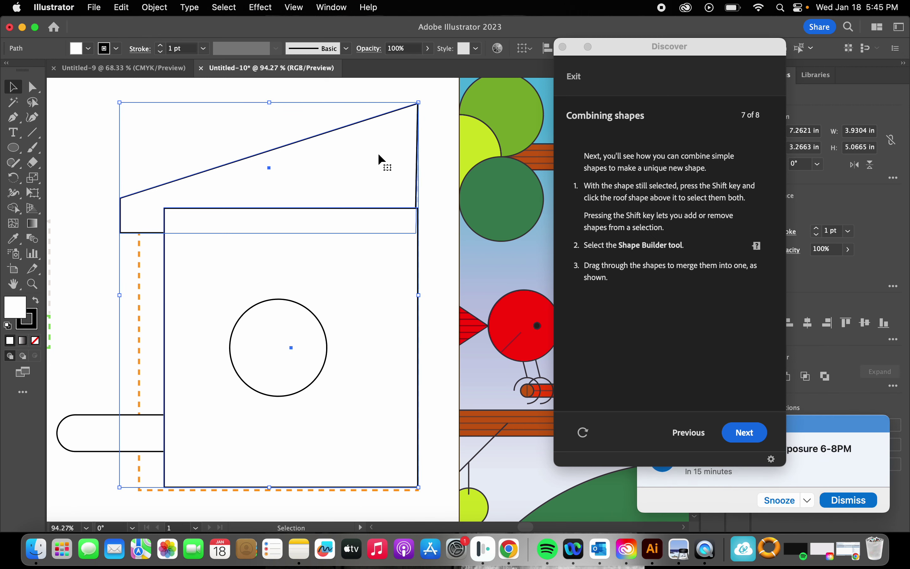
click(837, 502)
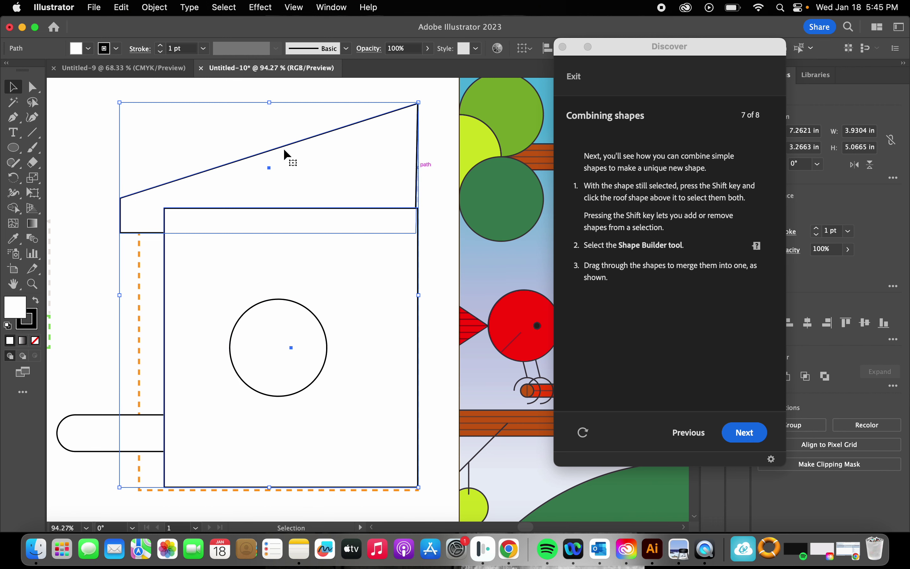
- Merge the selected roof and square into one birdhouse shape with the Shape Builder tool
scroll(298, 242, up, 5)
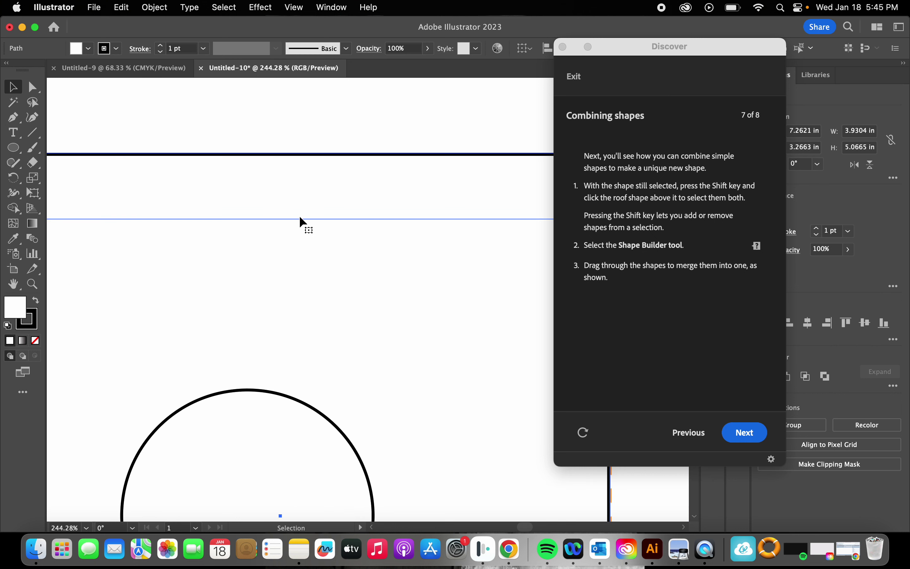
scroll(297, 216, down, 3)
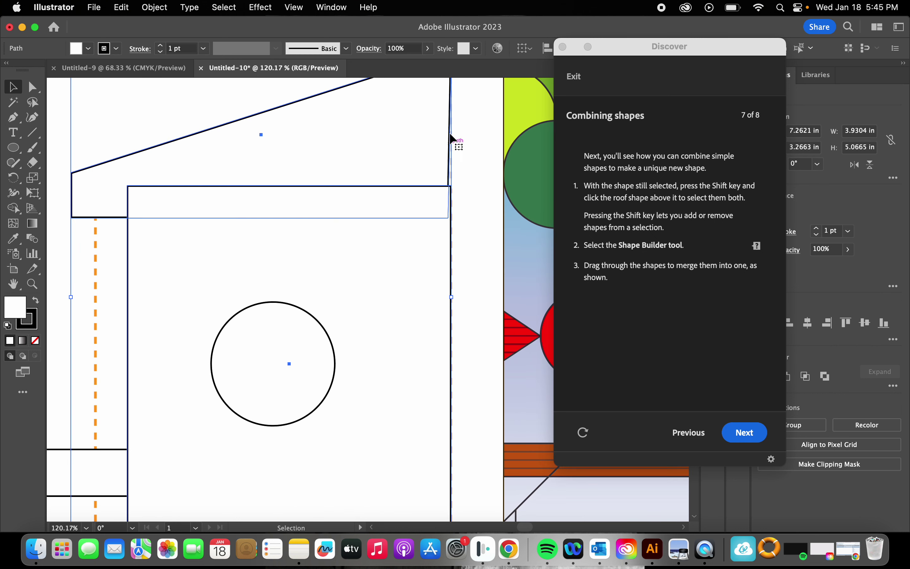
scroll(427, 209, down, 2)
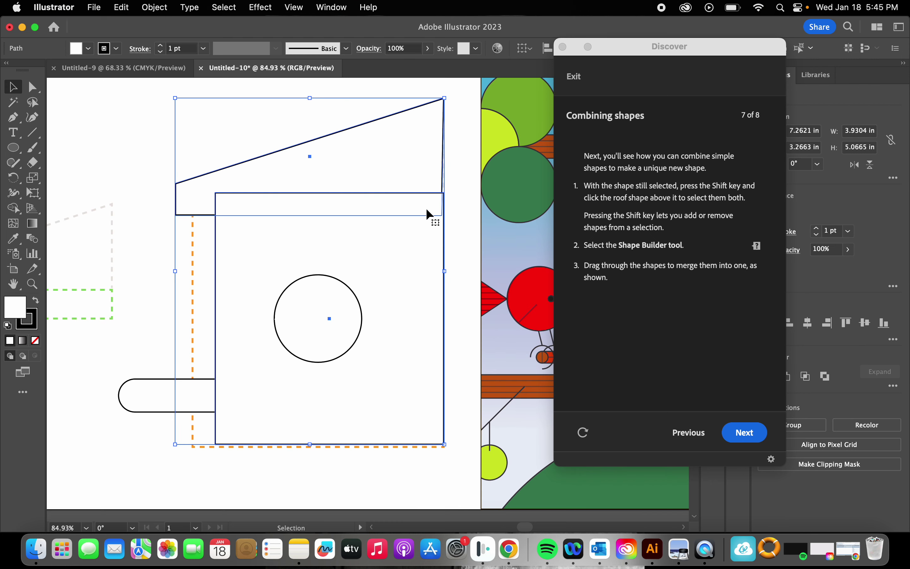
click(756, 245)
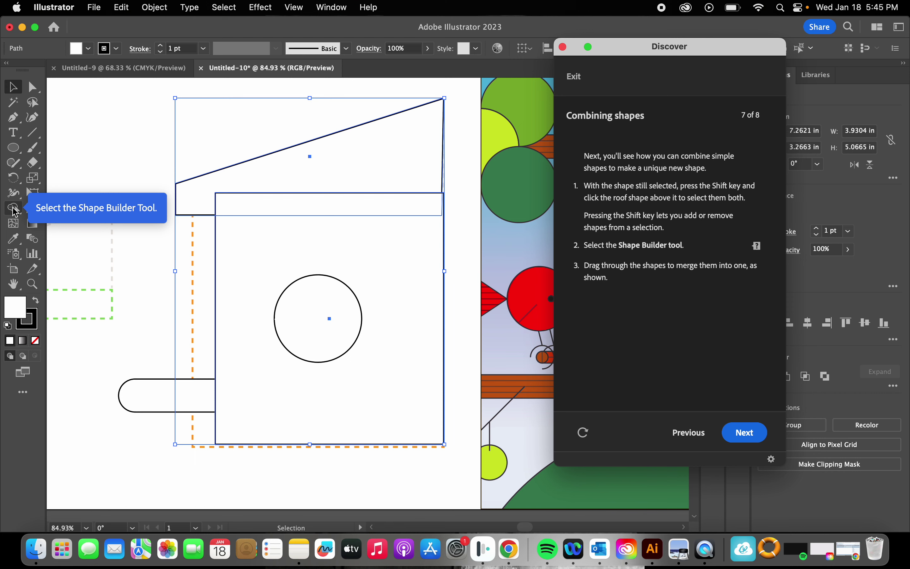
click(15, 212)
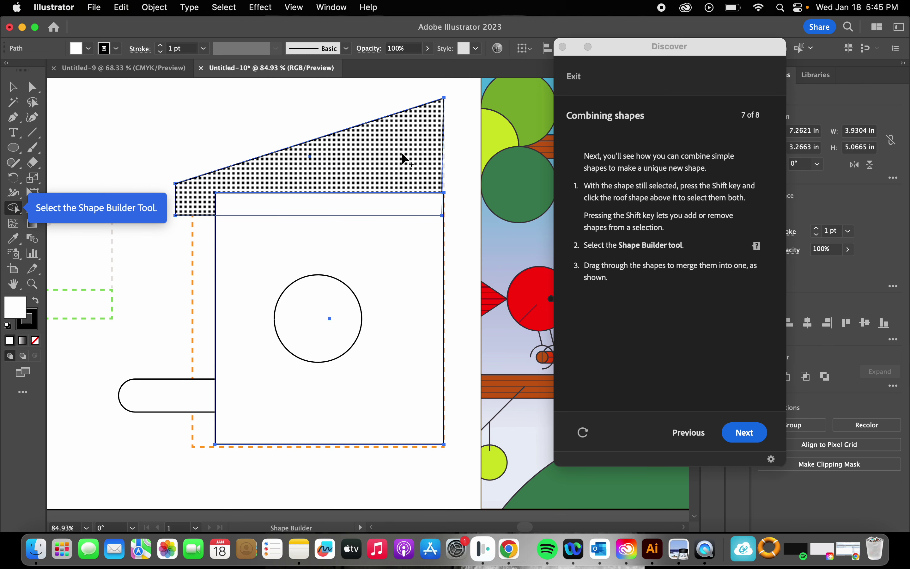
drag(398, 144, 390, 253)
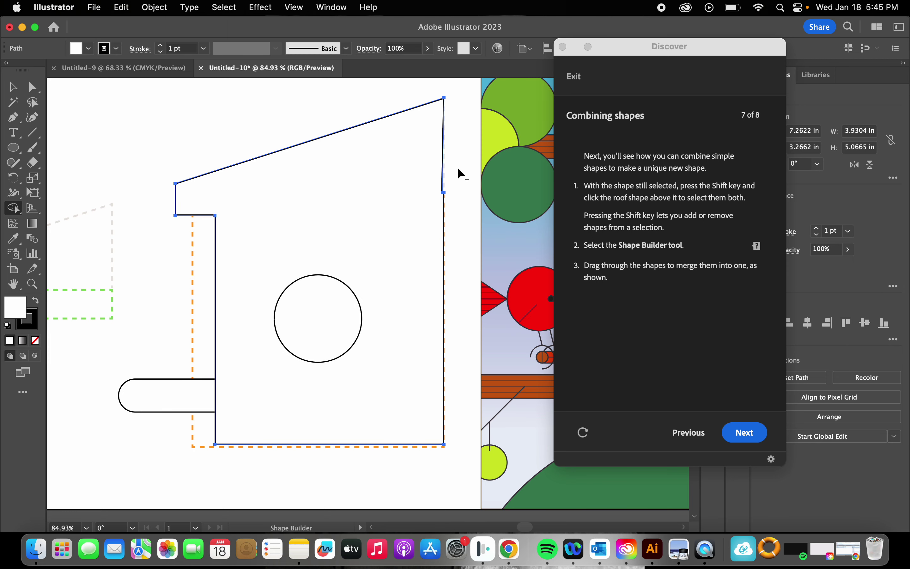
click(730, 314)
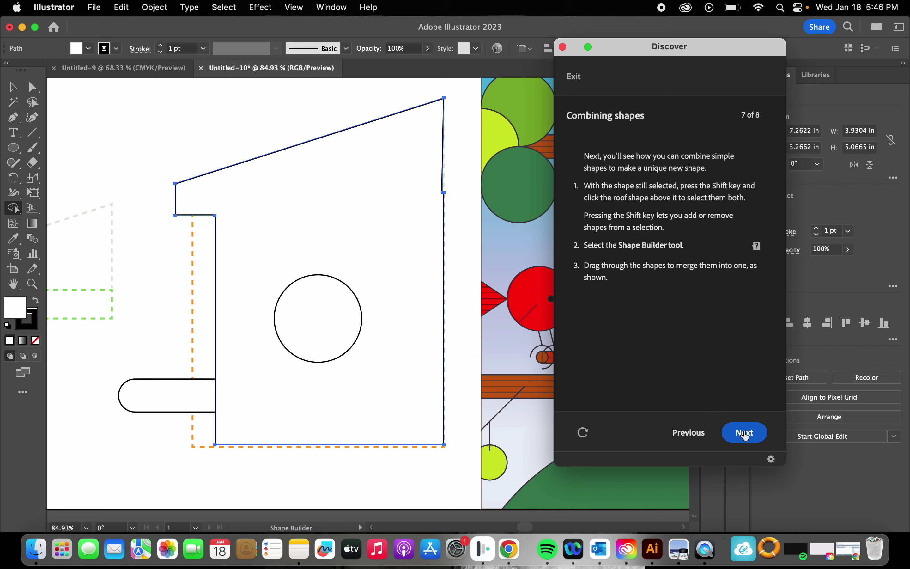
- Advance the tutorial to Adding color, switch to the Selection tool, and move the Discover window clear of the object properties
click(746, 435)
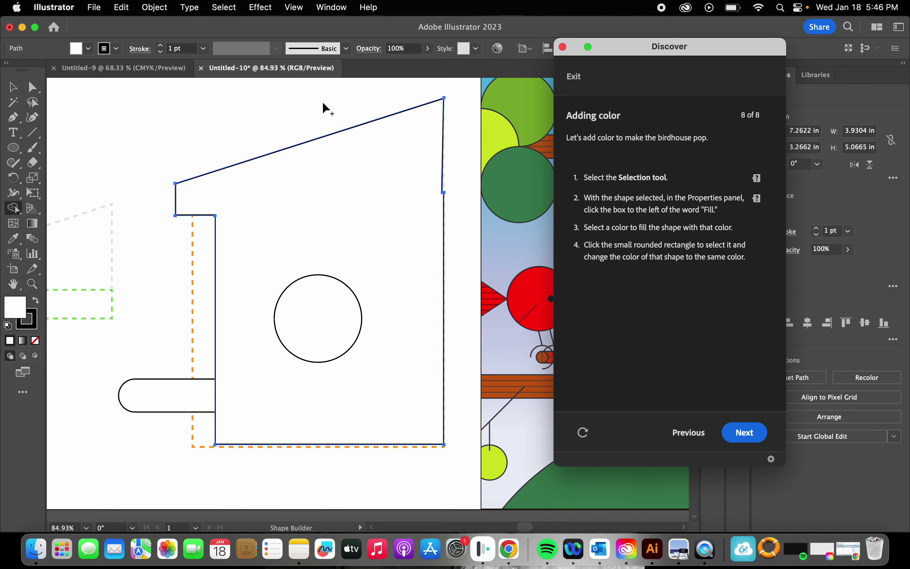
click(15, 88)
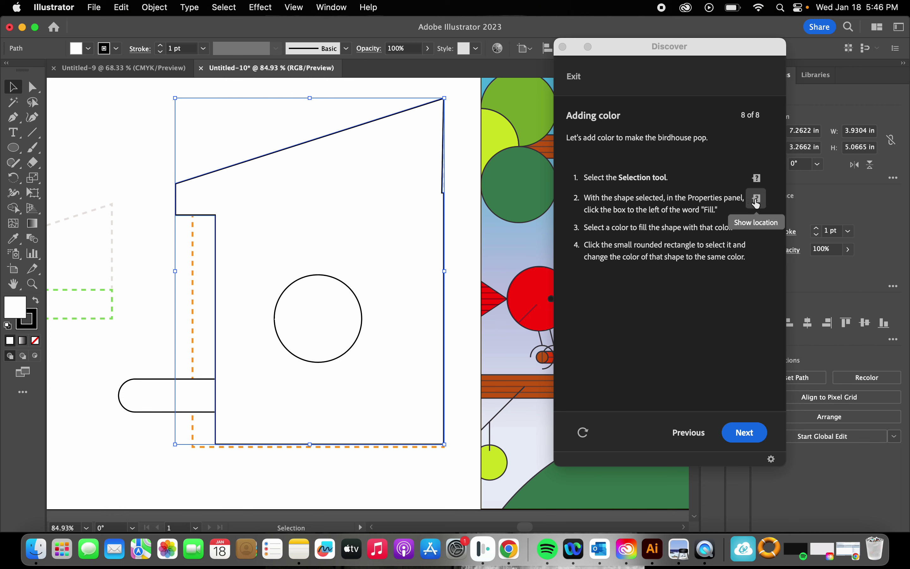
drag(769, 52, 665, 51)
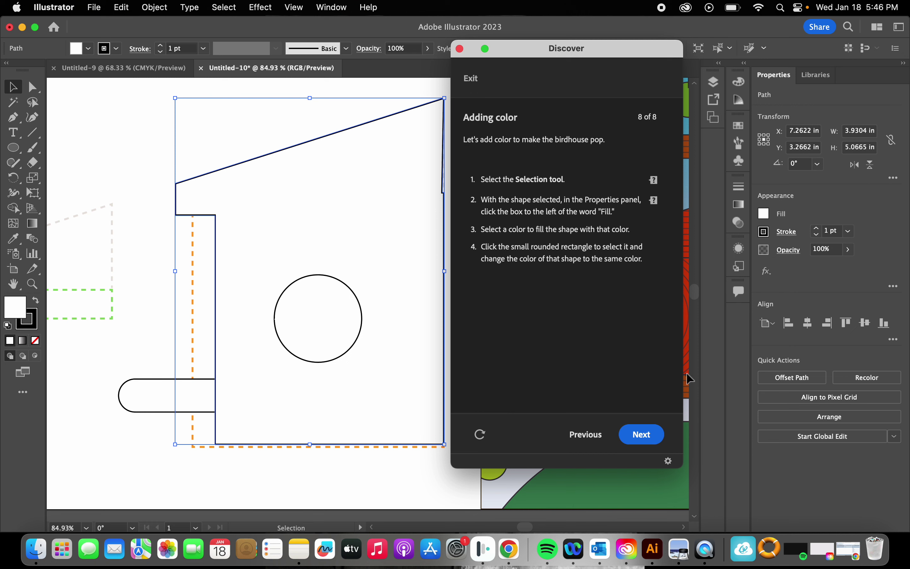
- Try blue and purple fills on the merged birdhouse shape, and settle on the brown R=198 G=156 B=109
click(655, 200)
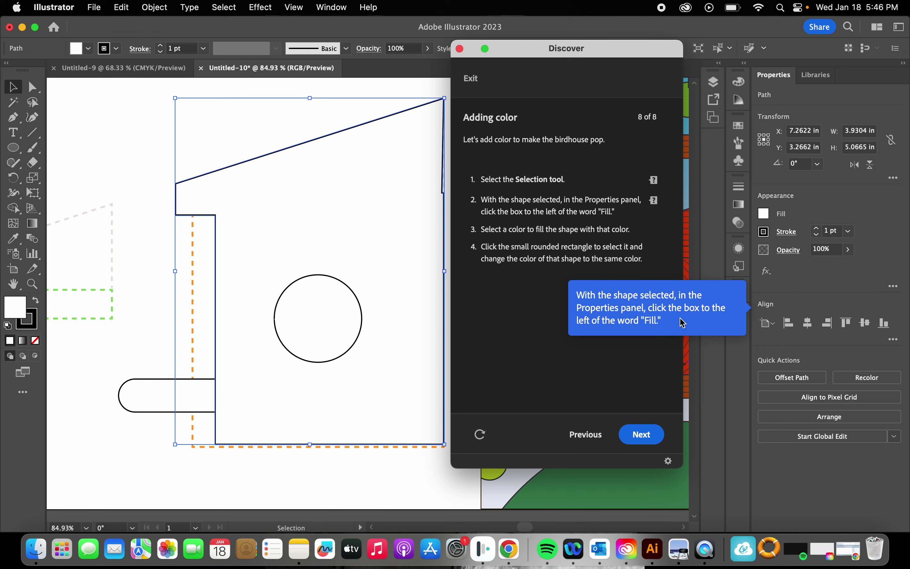
click(797, 218)
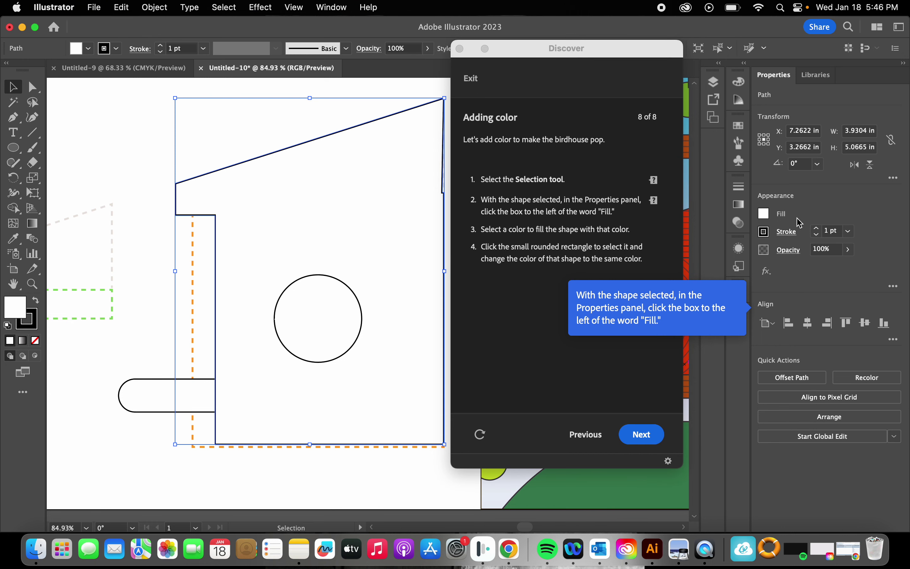
click(766, 214)
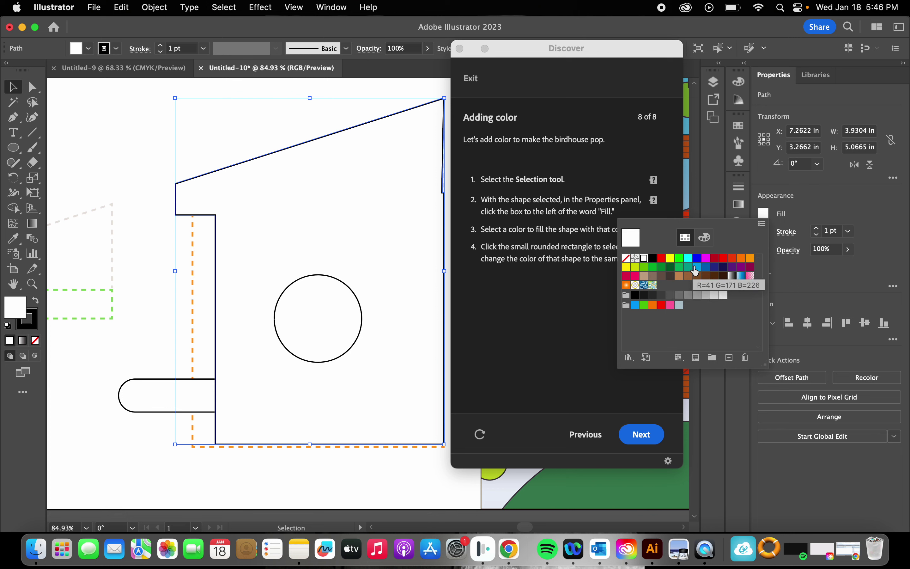
click(688, 259)
click(698, 268)
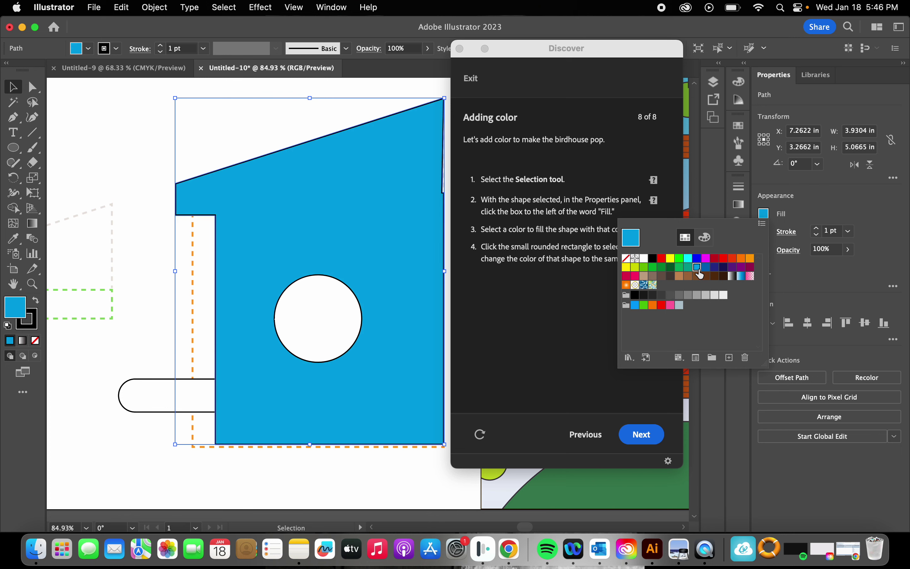
click(732, 268)
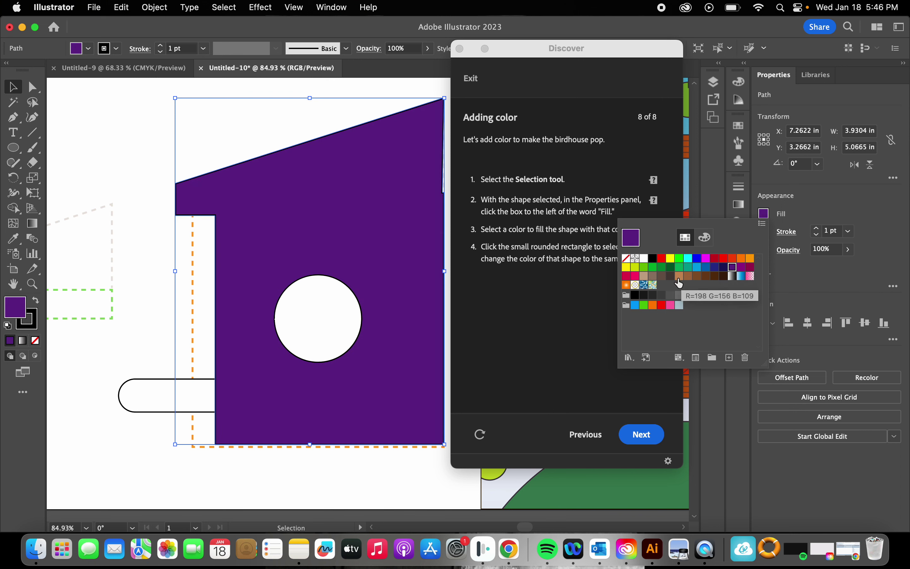
click(679, 277)
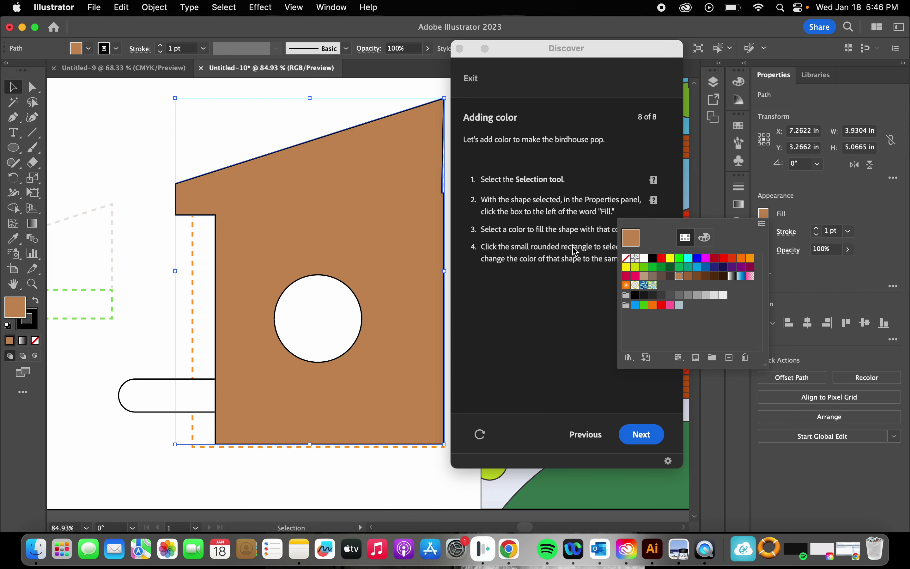
click(529, 278)
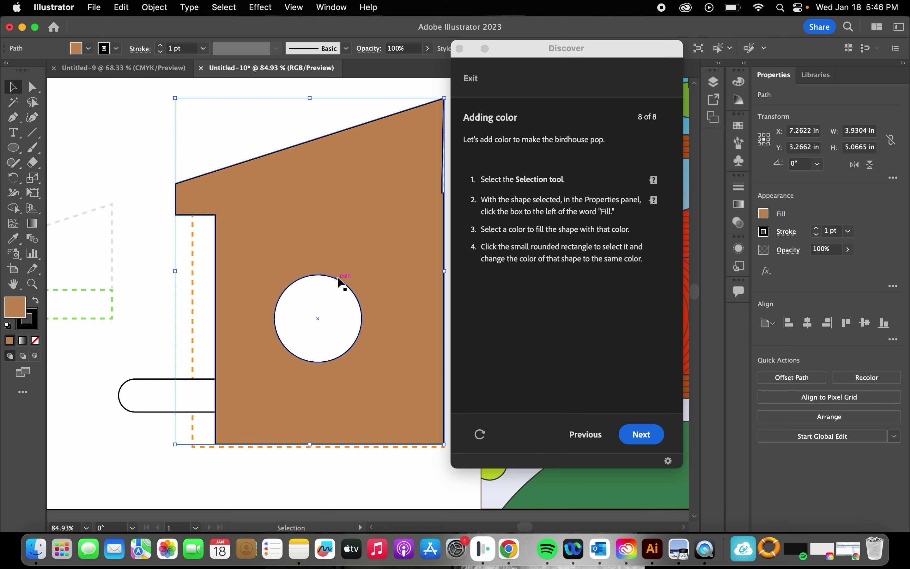
- Try tan, R=117 G=76 B=36 and R=66 G=33 B=11 fills on the rounded rectangle perch, and settle on a medium brown
click(153, 396)
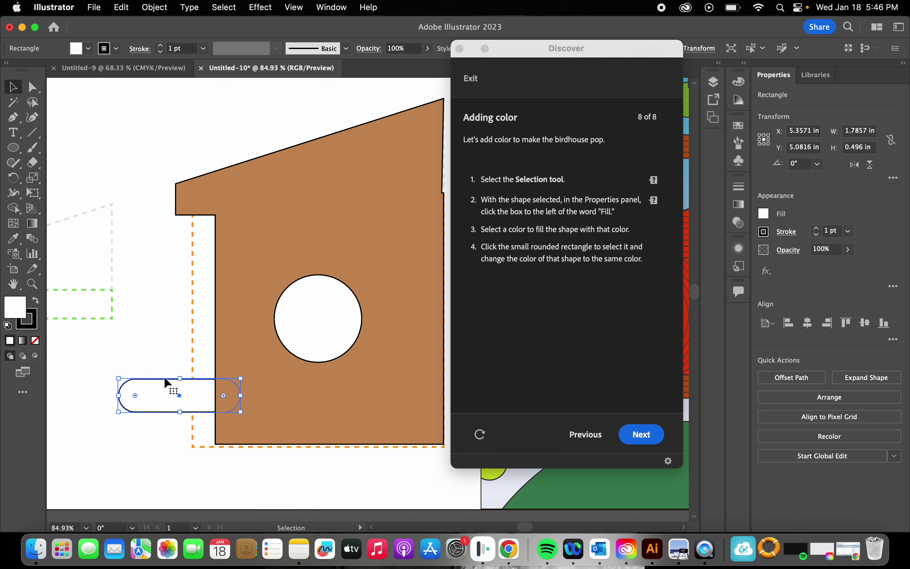
click(764, 213)
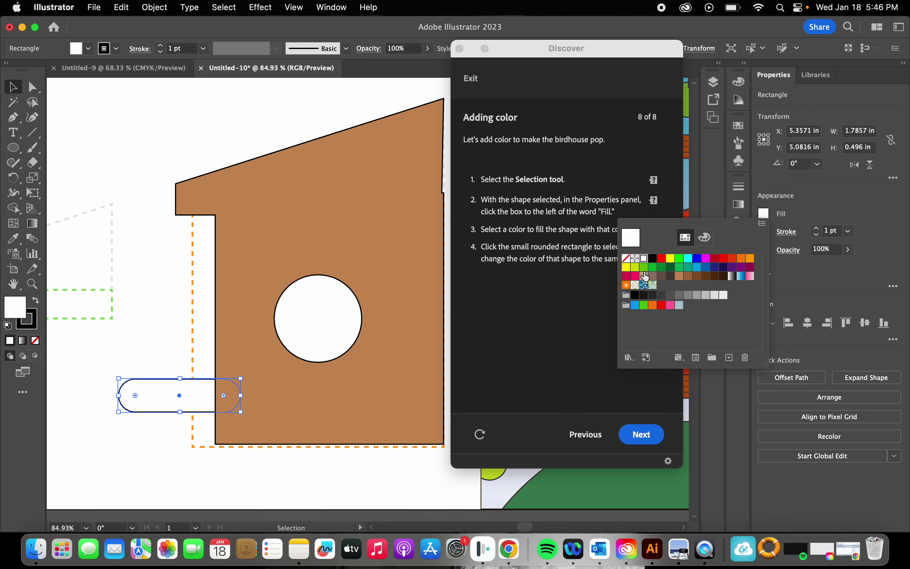
click(645, 277)
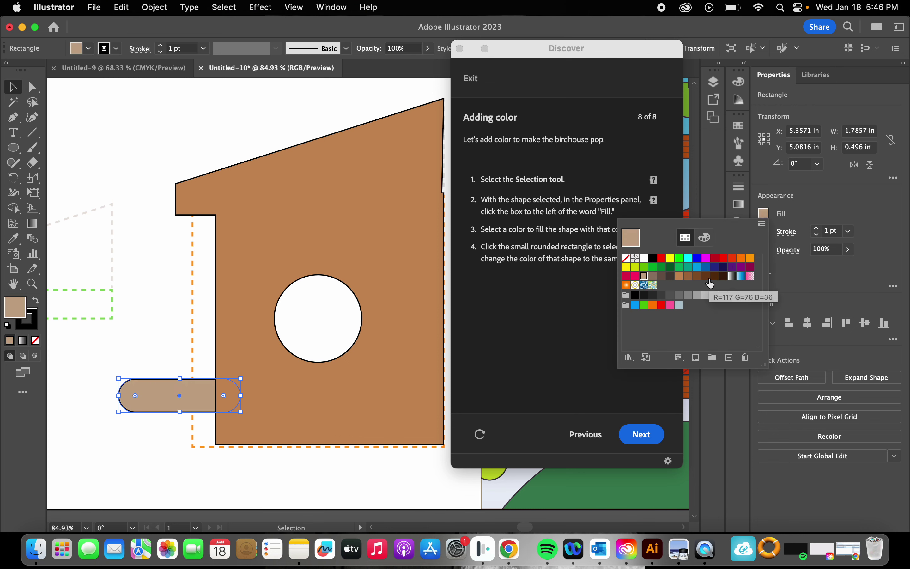
click(709, 277)
click(722, 277)
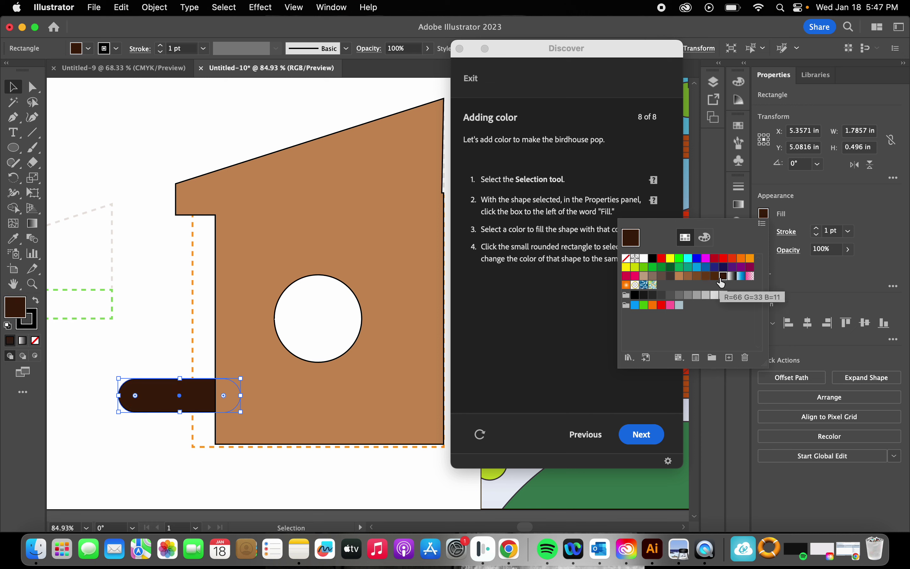
click(698, 277)
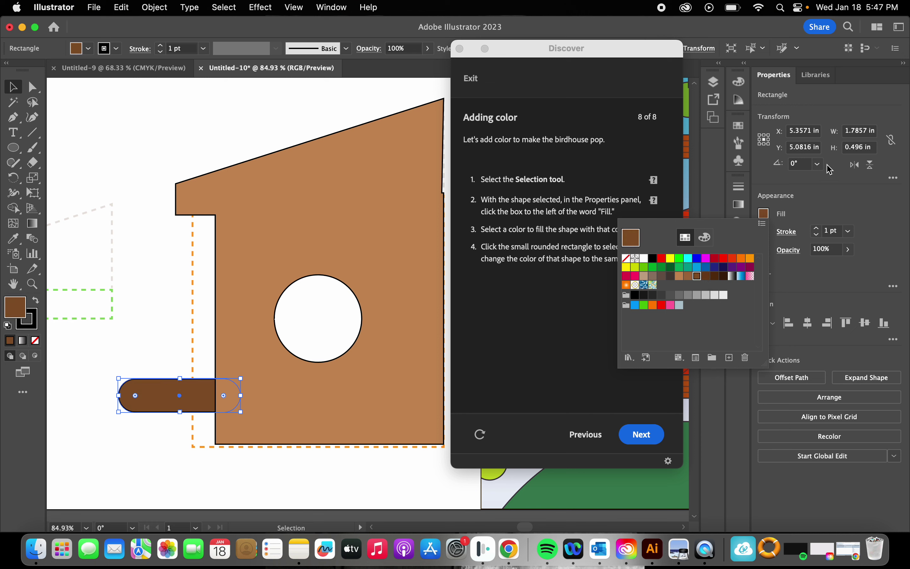
click(831, 216)
- Finish the Explore shapes tutorial past its Adding color page and move the Discover window clear of the artwork
click(586, 278)
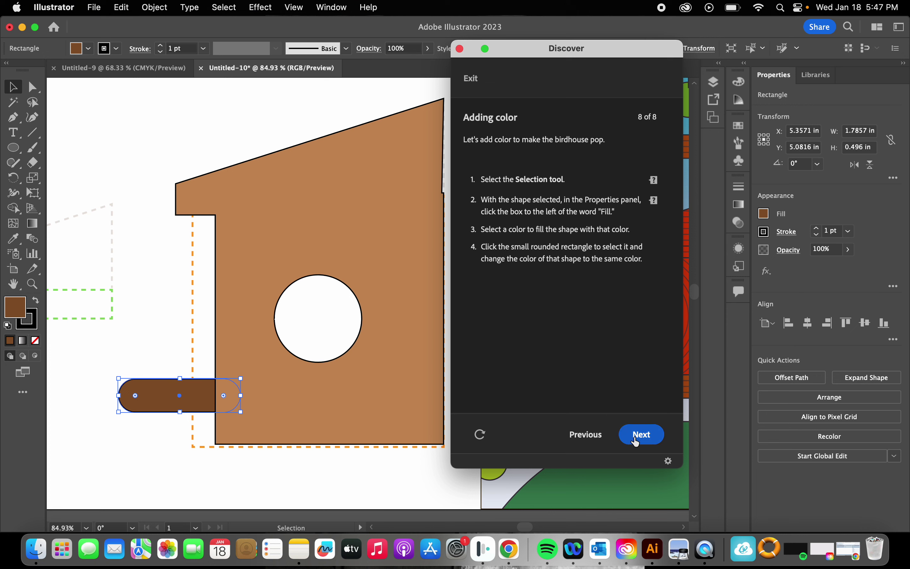
click(637, 435)
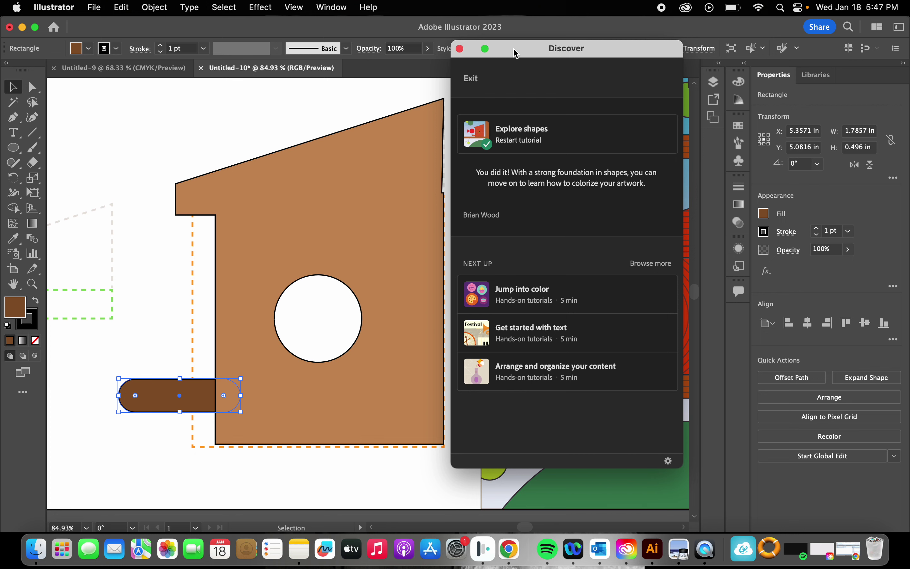
drag(510, 52, 779, 69)
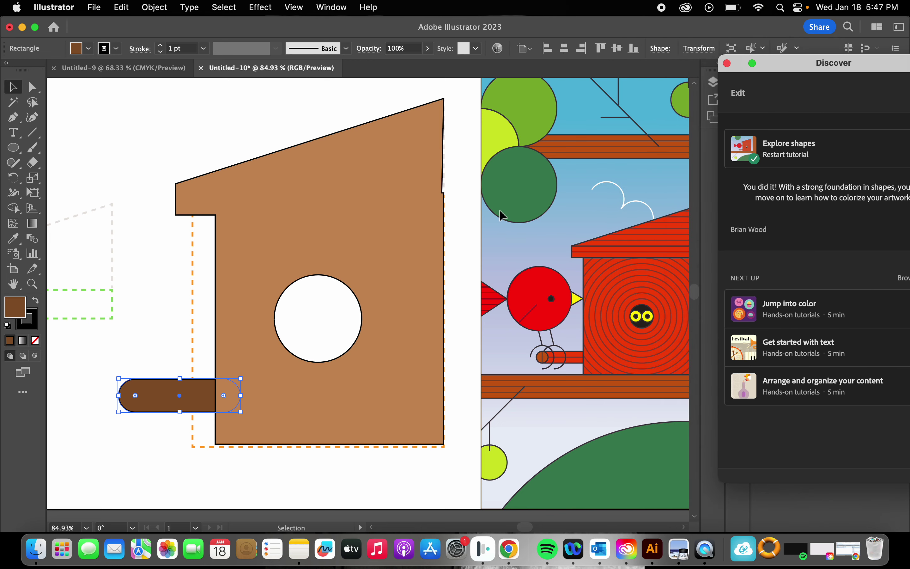
- Deselect the perch and capture a screenshot of the area containing the finished birdhouse and the reference illustration
scroll(499, 209, down, 5)
click(653, 173)
scroll(652, 173, right, 2)
scroll(651, 173, up, 1)
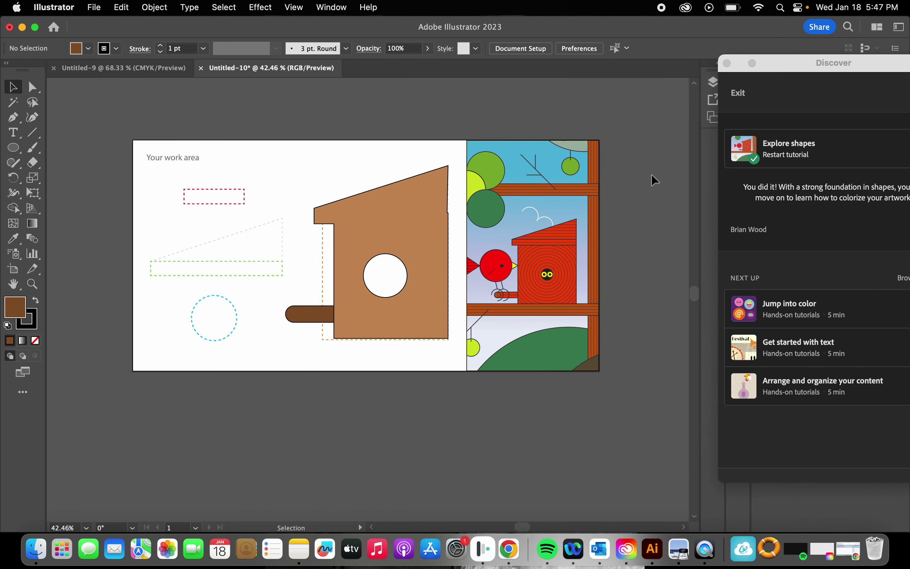
scroll(518, 212, up, 4)
scroll(517, 211, down, 2)
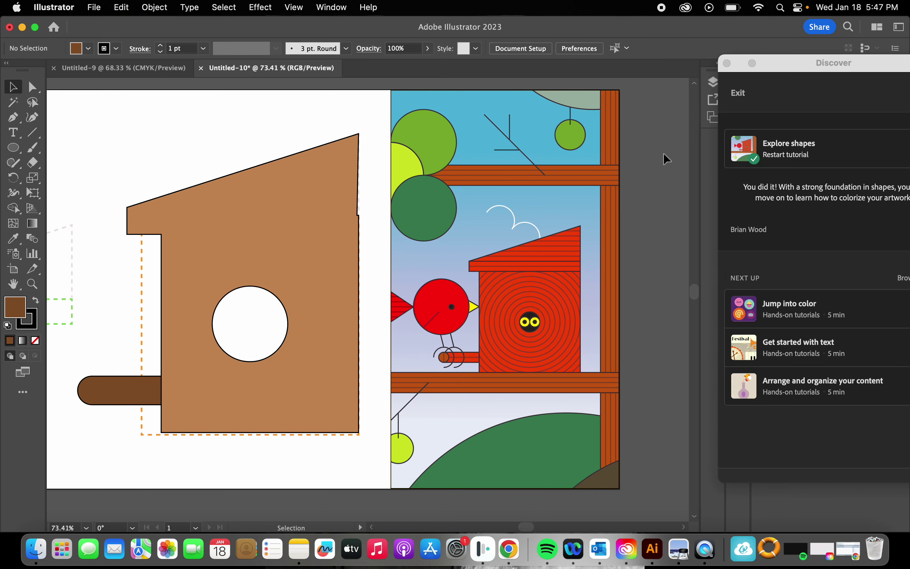
key(super)
drag(70, 93, 615, 484)
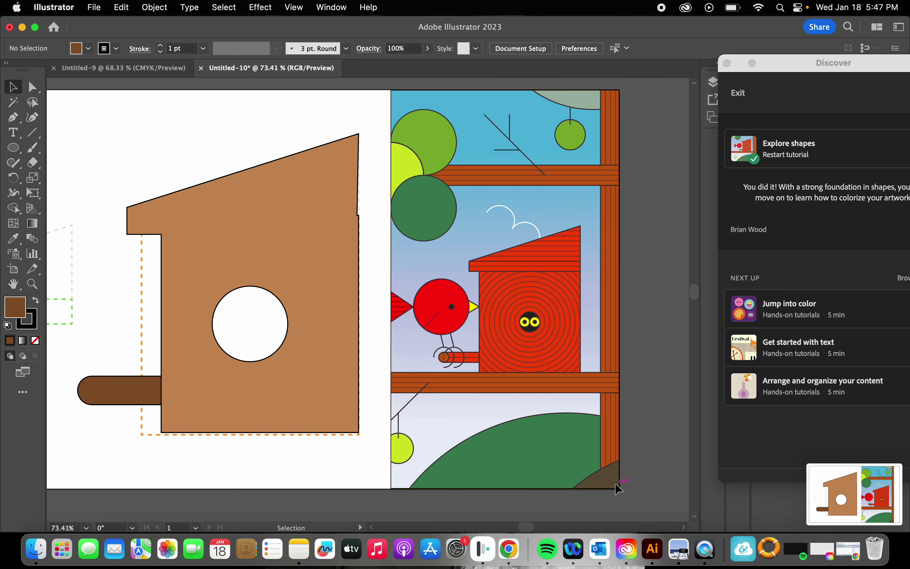